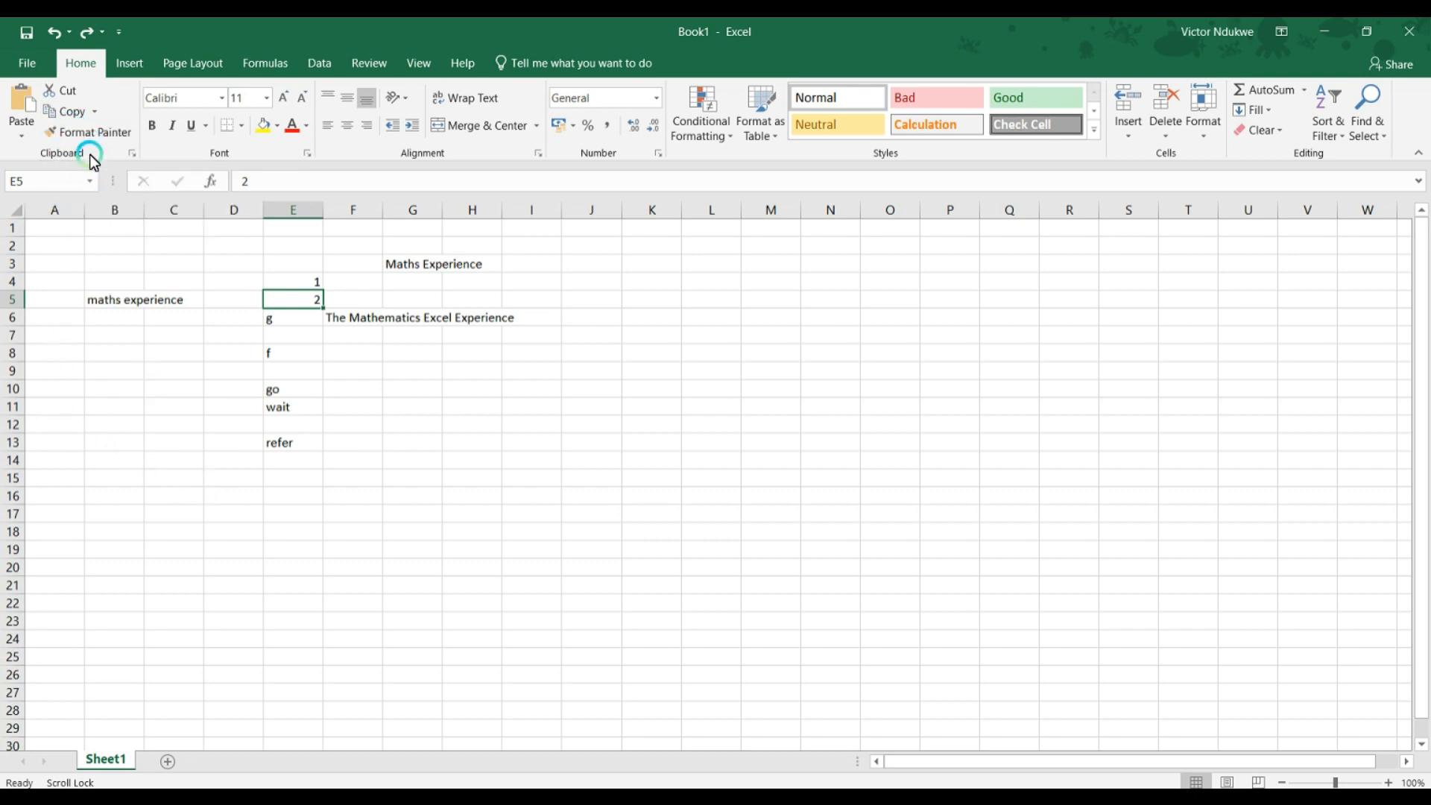
Copy the text of cell B5, try pasting it once into K4, and undo that paste
{"action": "left_click", "coordinate": [107, 306]}
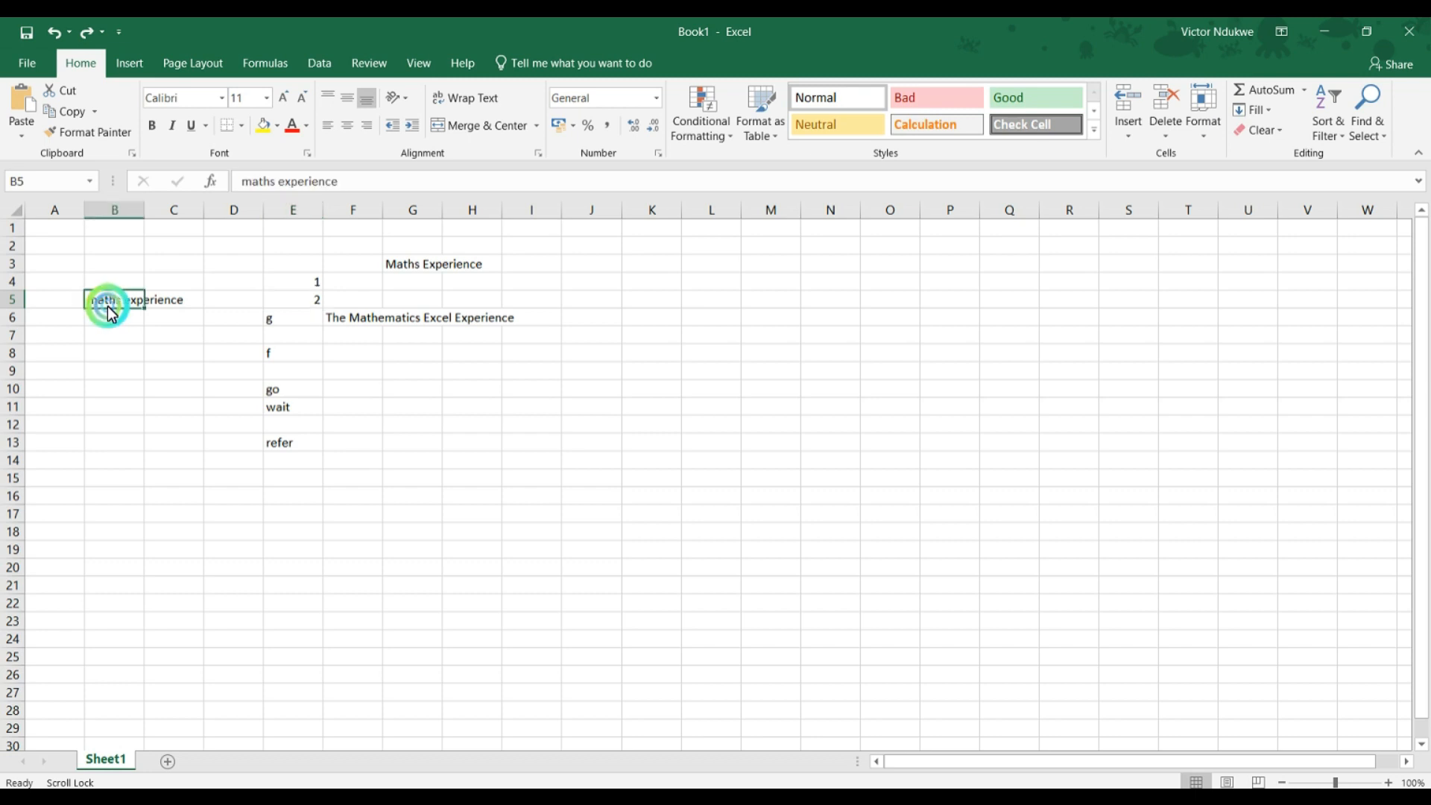
{"action": "left_click", "coordinate": [75, 113]}
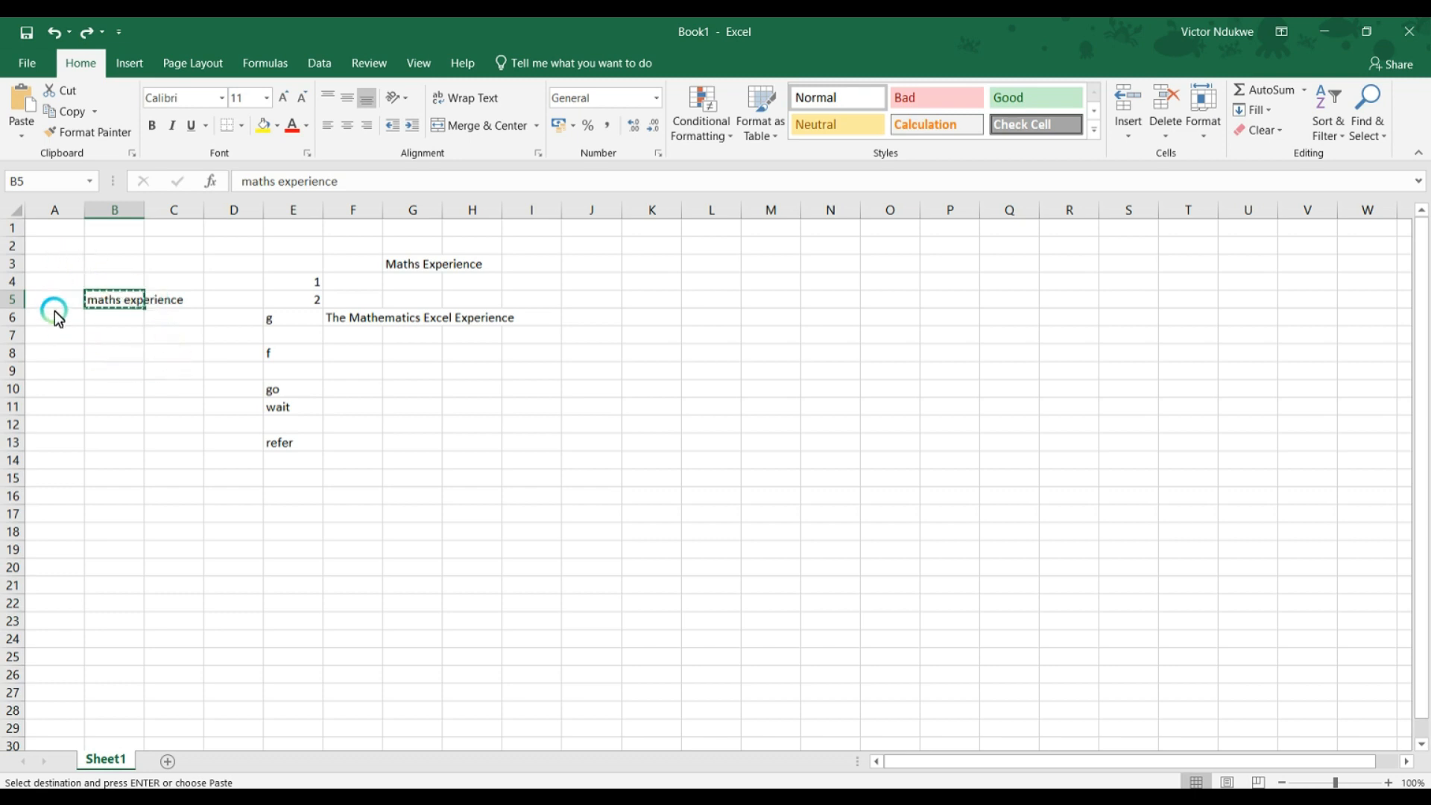
{"action": "left_click", "coordinate": [646, 277]}
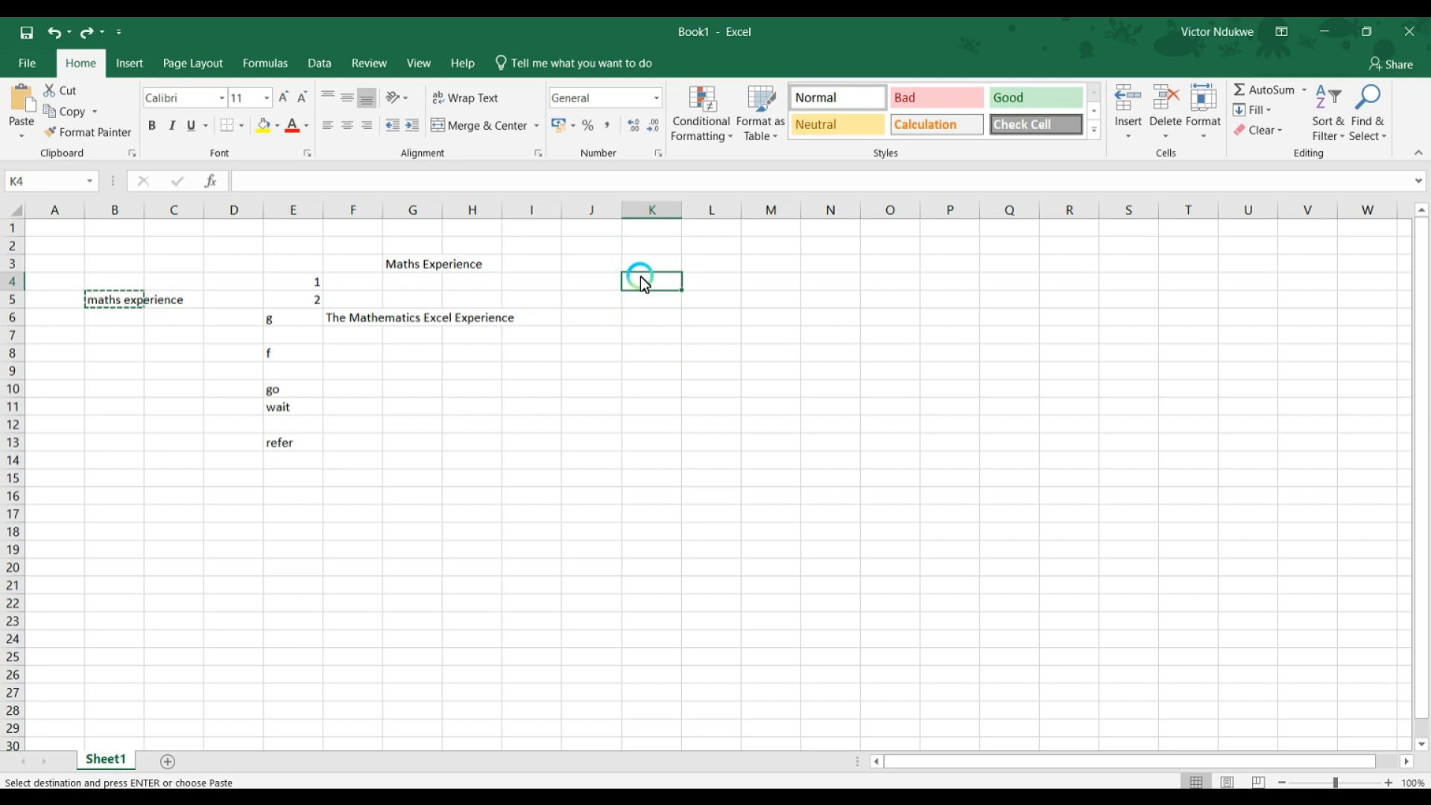
{"action": "key", "text": "Return"}
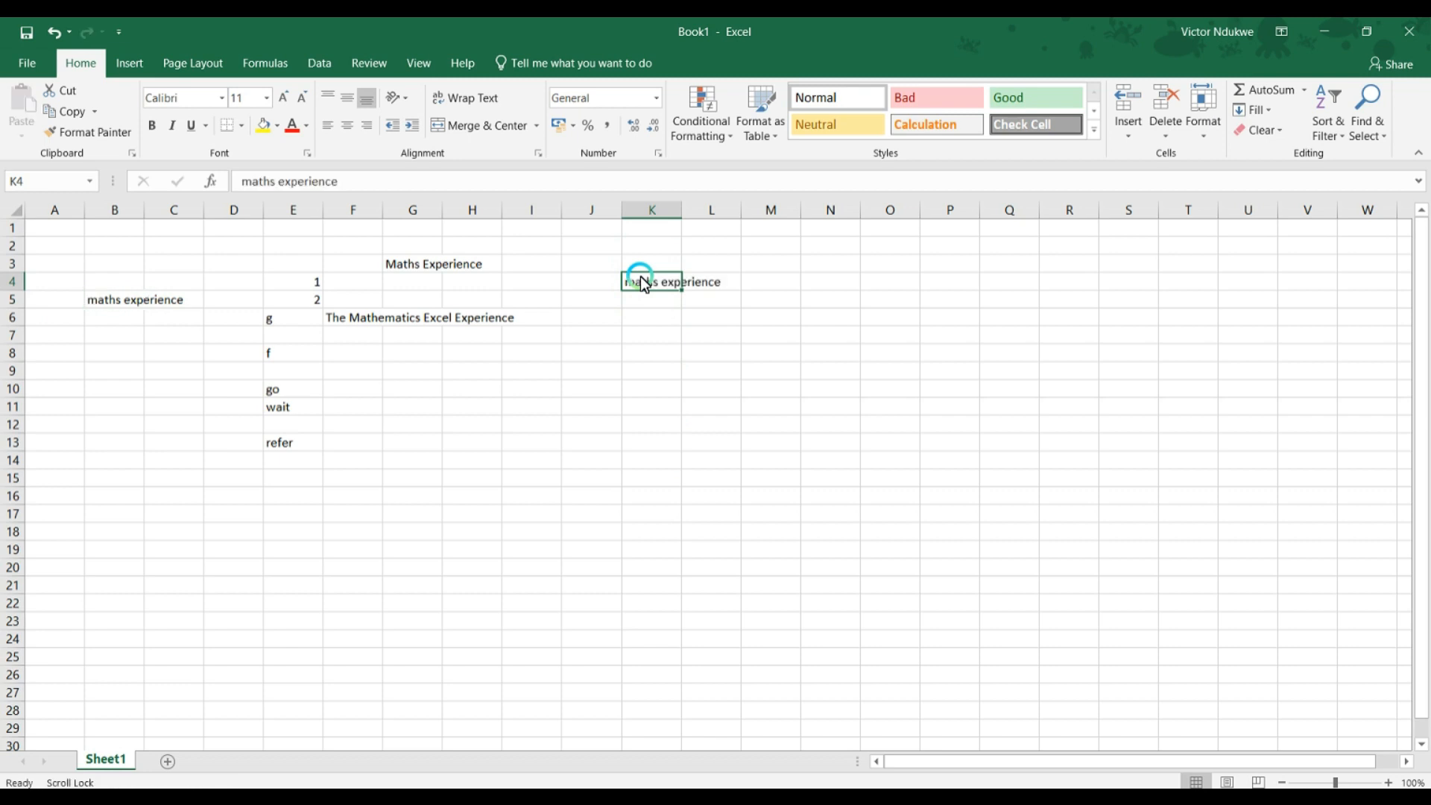
{"action": "key", "text": "ctrl+z"}
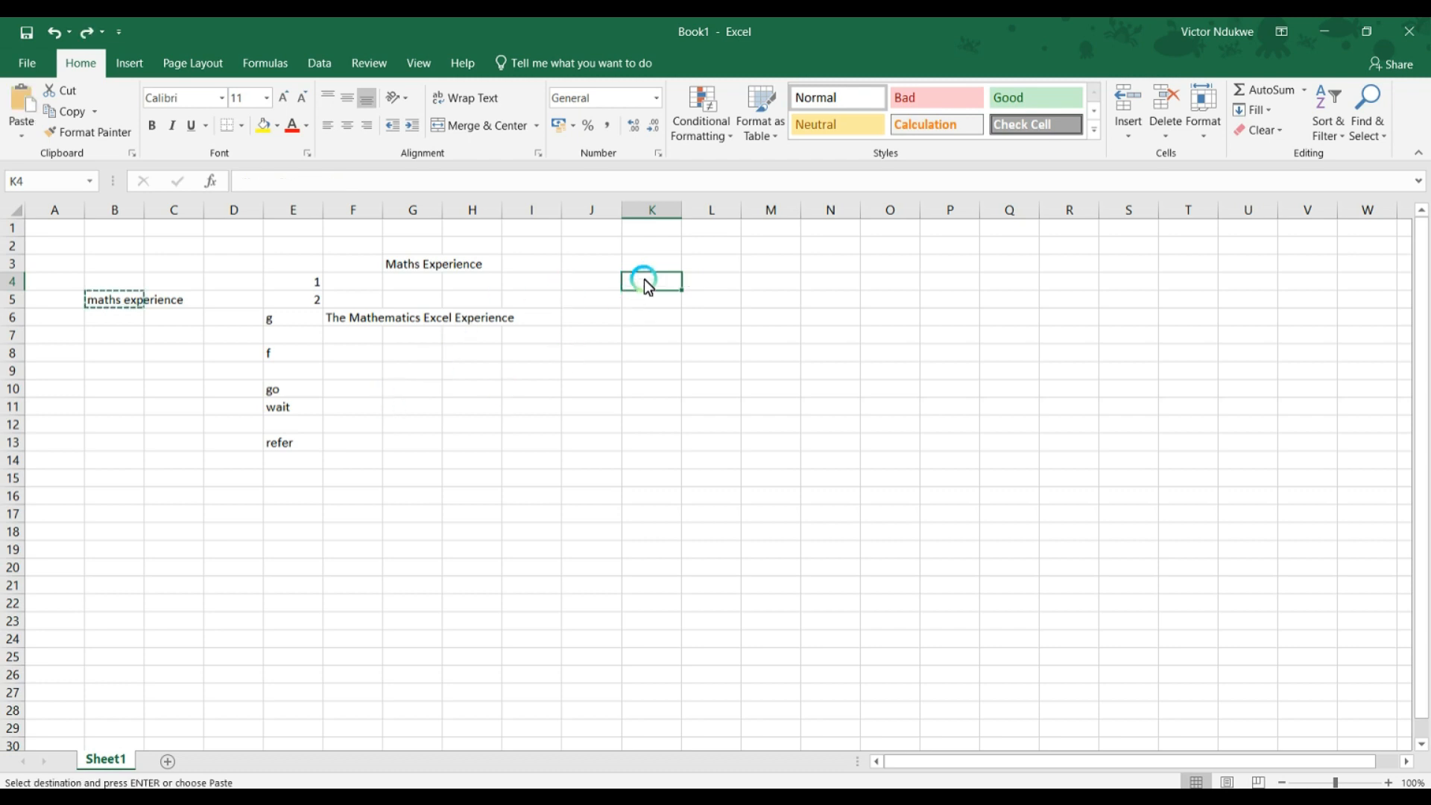
Paste the copied text into K4 again, end copy mode, and undo the paste
{"action": "key", "text": "ctrl+v"}
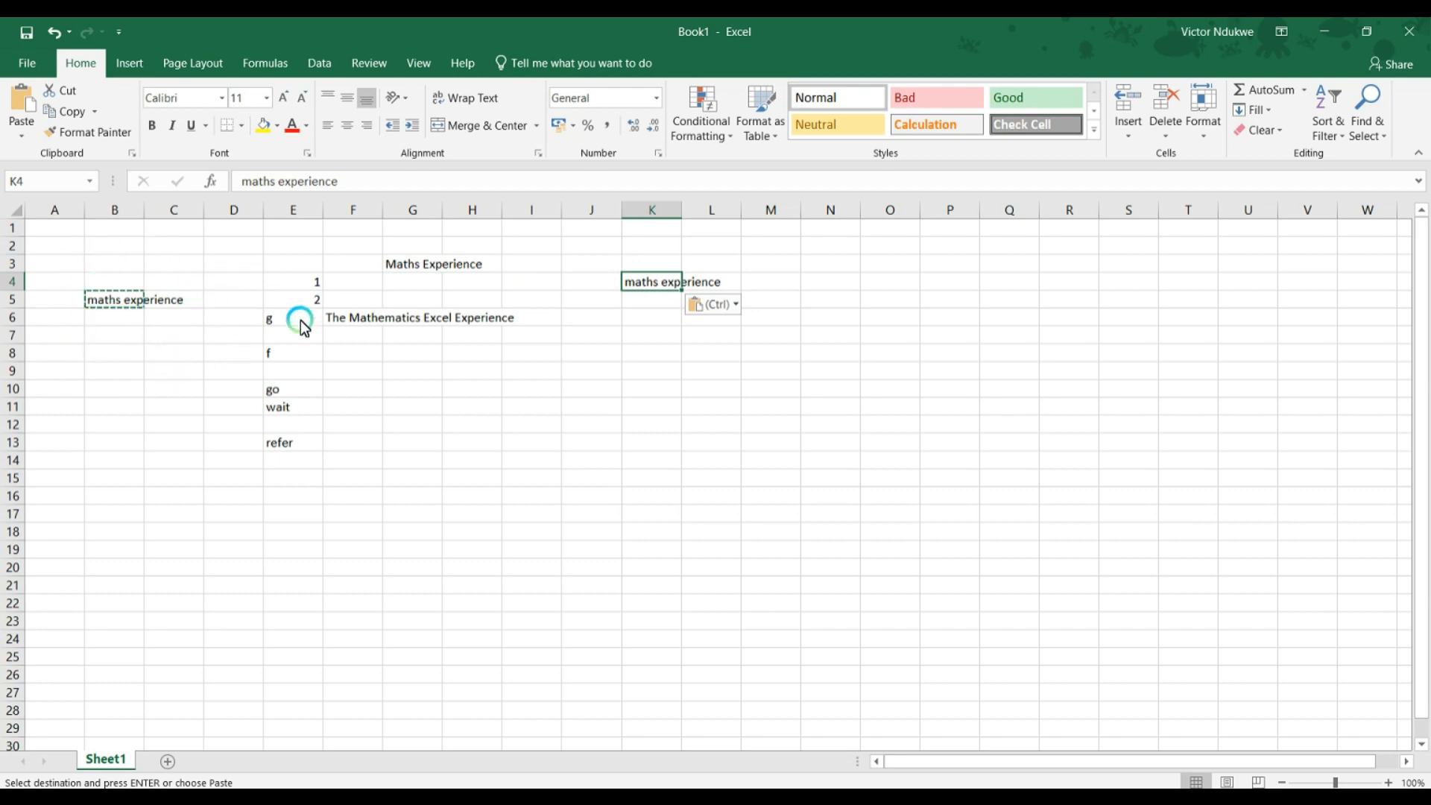
{"action": "key", "text": "Escape"}
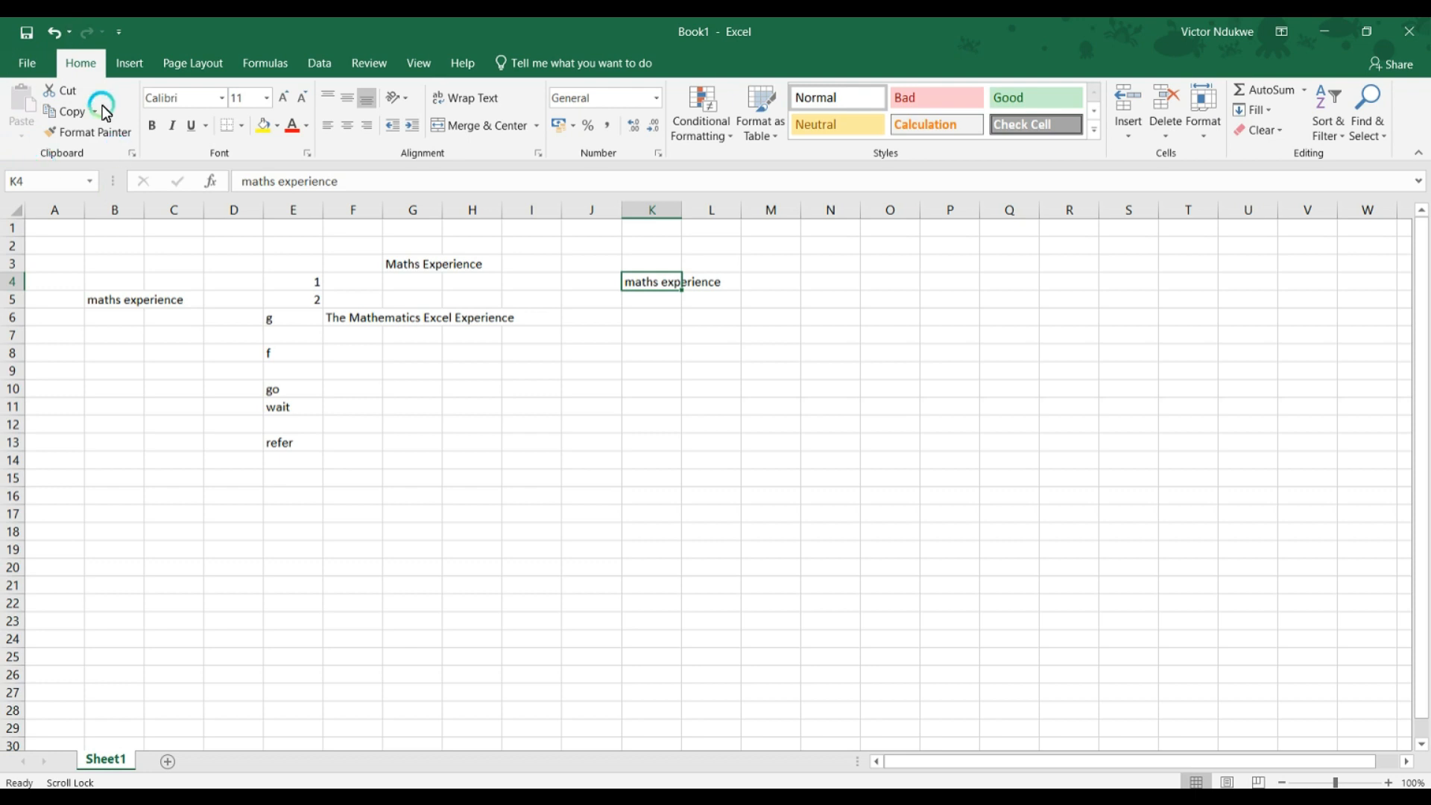
{"action": "key", "text": "ctrl+z"}
Paste the copied "maths experience" text into cells K2, M4, M7, J8 and L13
{"action": "left_click", "coordinate": [654, 326]}
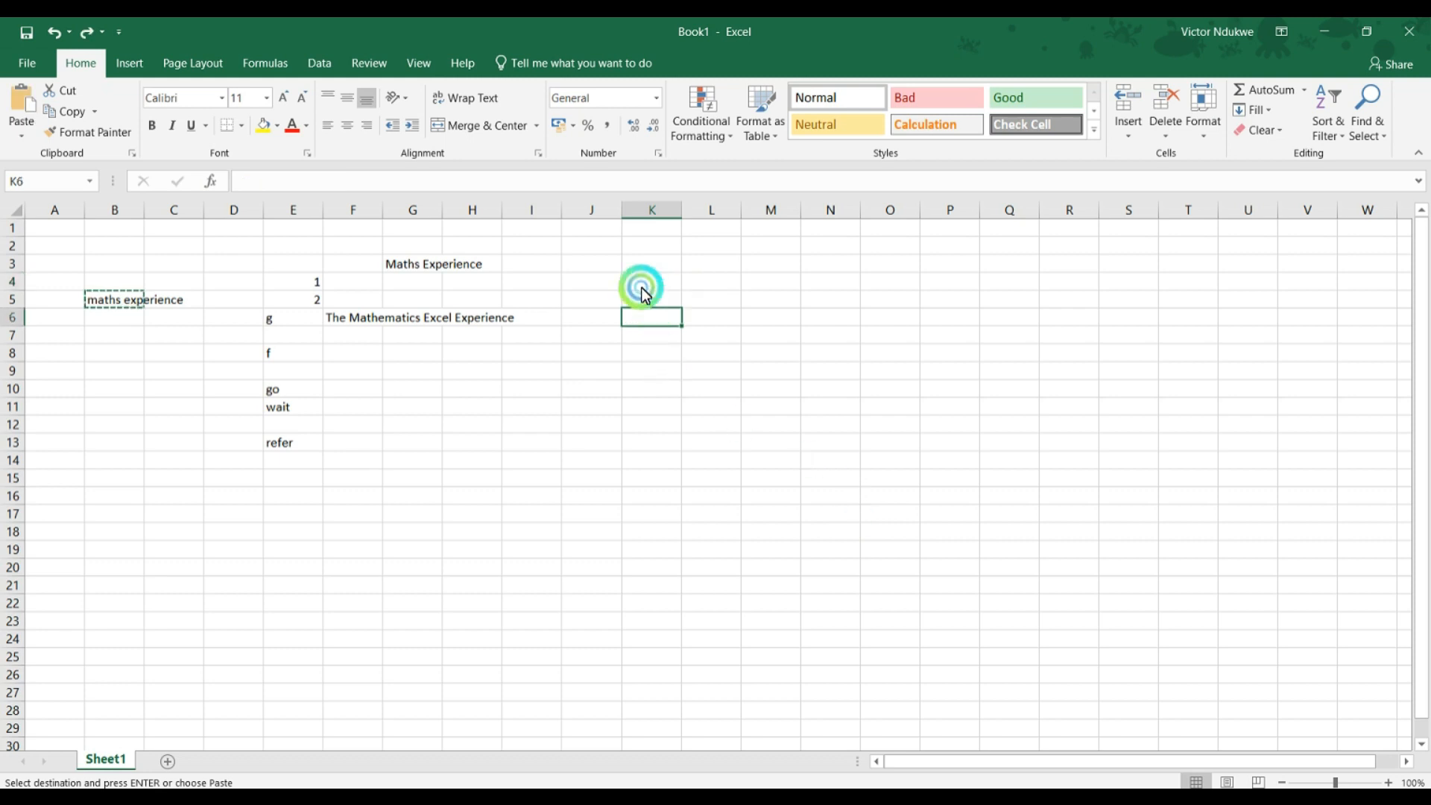
{"action": "left_click", "coordinate": [633, 252]}
{"action": "key", "text": "ctrl+v"}
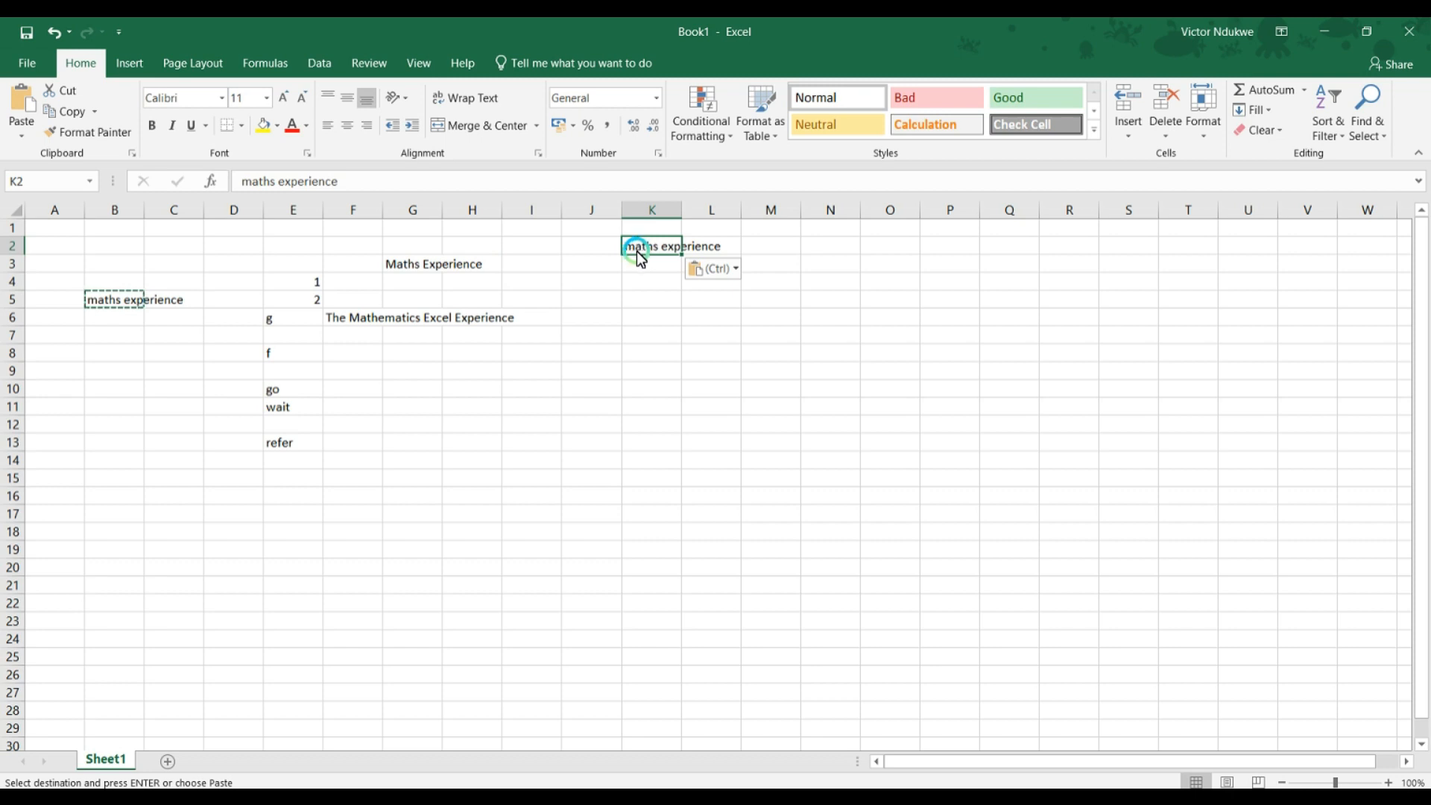
{"action": "left_click", "coordinate": [770, 283]}
{"action": "key", "text": "ctrl+v"}
{"action": "left_click", "coordinate": [778, 340]}
{"action": "key", "text": "ctrl+v"}
{"action": "left_click", "coordinate": [603, 350]}
{"action": "key", "text": "ctrl+v"}
{"action": "left_click", "coordinate": [693, 446]}
{"action": "key", "text": "ctrl+v"}
Paste the same copied text into cells O9, Q5, O3 and Q3, and end copy mode
{"action": "left_click", "coordinate": [881, 373]}
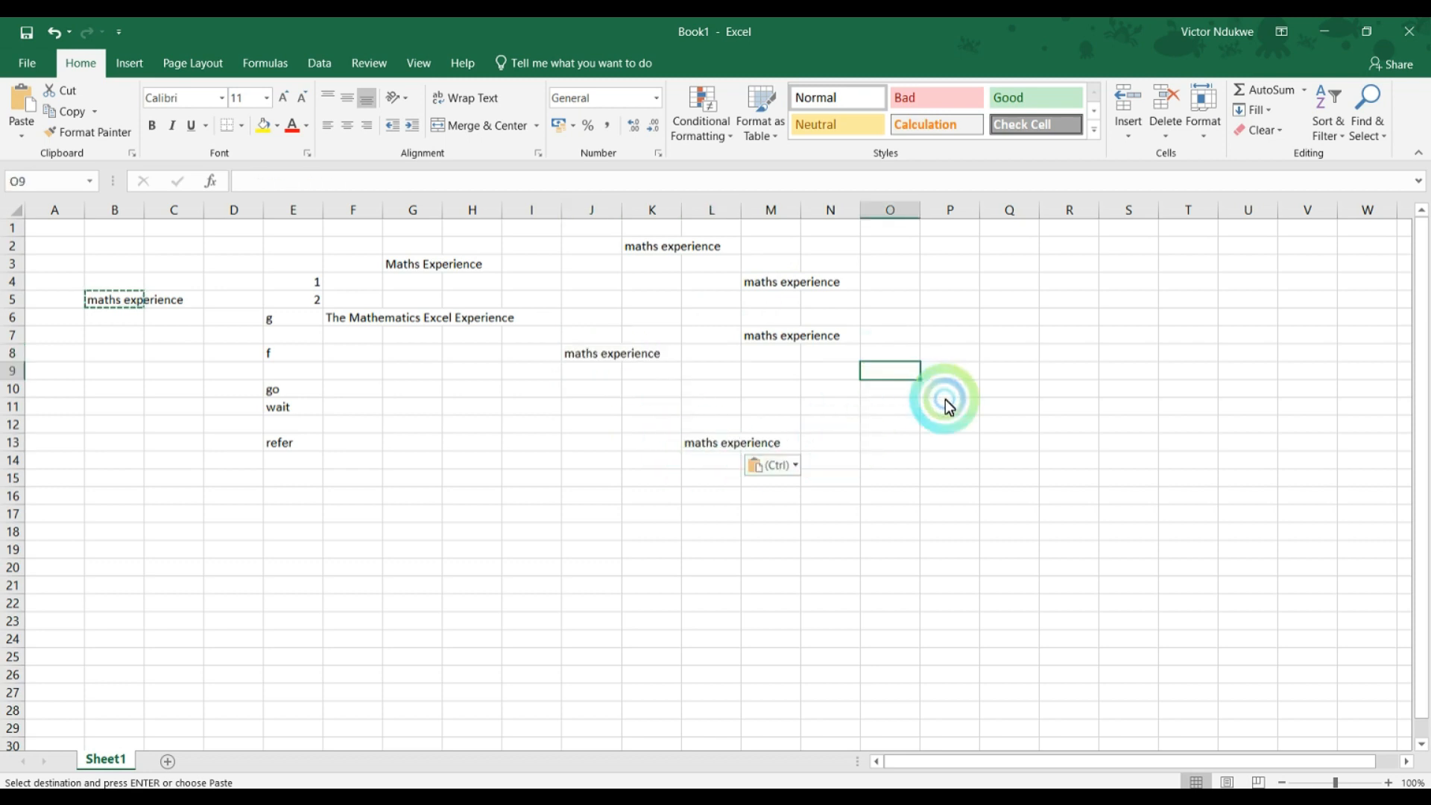
{"action": "key", "text": "ctrl+v"}
{"action": "left_click", "coordinate": [992, 302]}
{"action": "key", "text": "ctrl+v"}
{"action": "left_click", "coordinate": [905, 264]}
{"action": "key", "text": "ctrl+v"}
{"action": "left_click", "coordinate": [991, 265]}
{"action": "key", "text": "ctrl+v"}
{"action": "left_click", "coordinate": [986, 409]}
{"action": "key", "text": "Escape"}
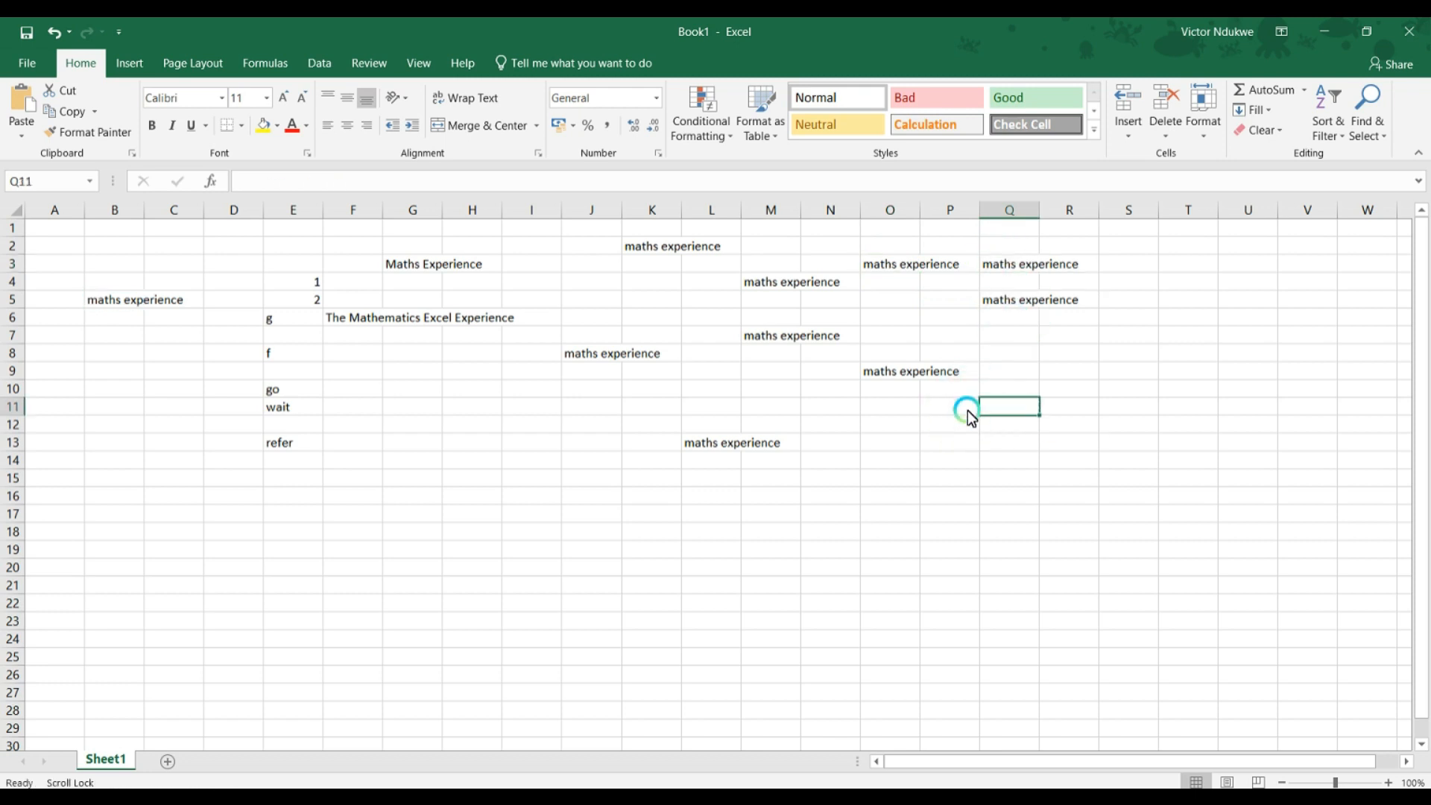
Cut the text from B5, try pasting it into O14, undo that, and place it in O13 instead
{"action": "left_click", "coordinate": [97, 303]}
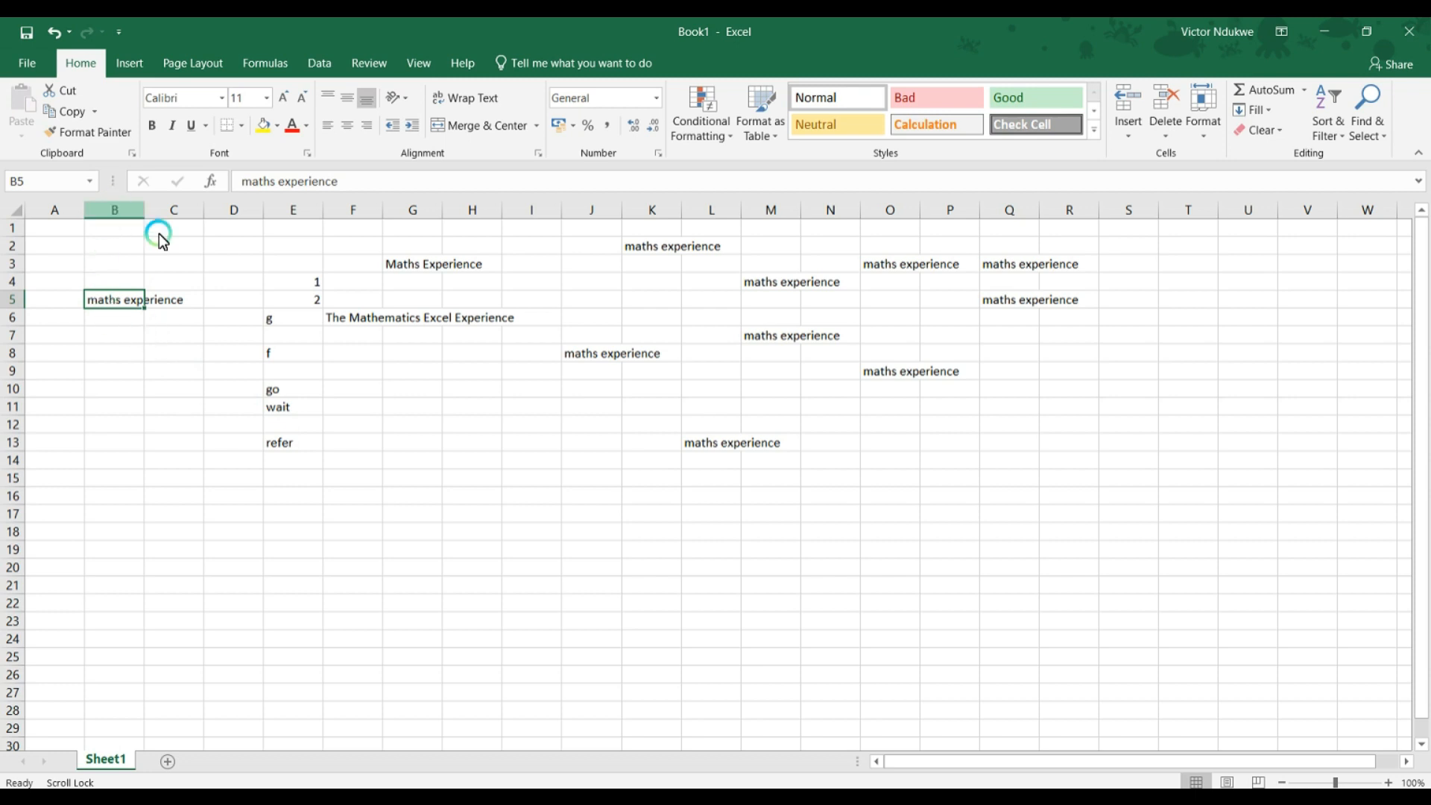
{"action": "left_click", "coordinate": [69, 91]}
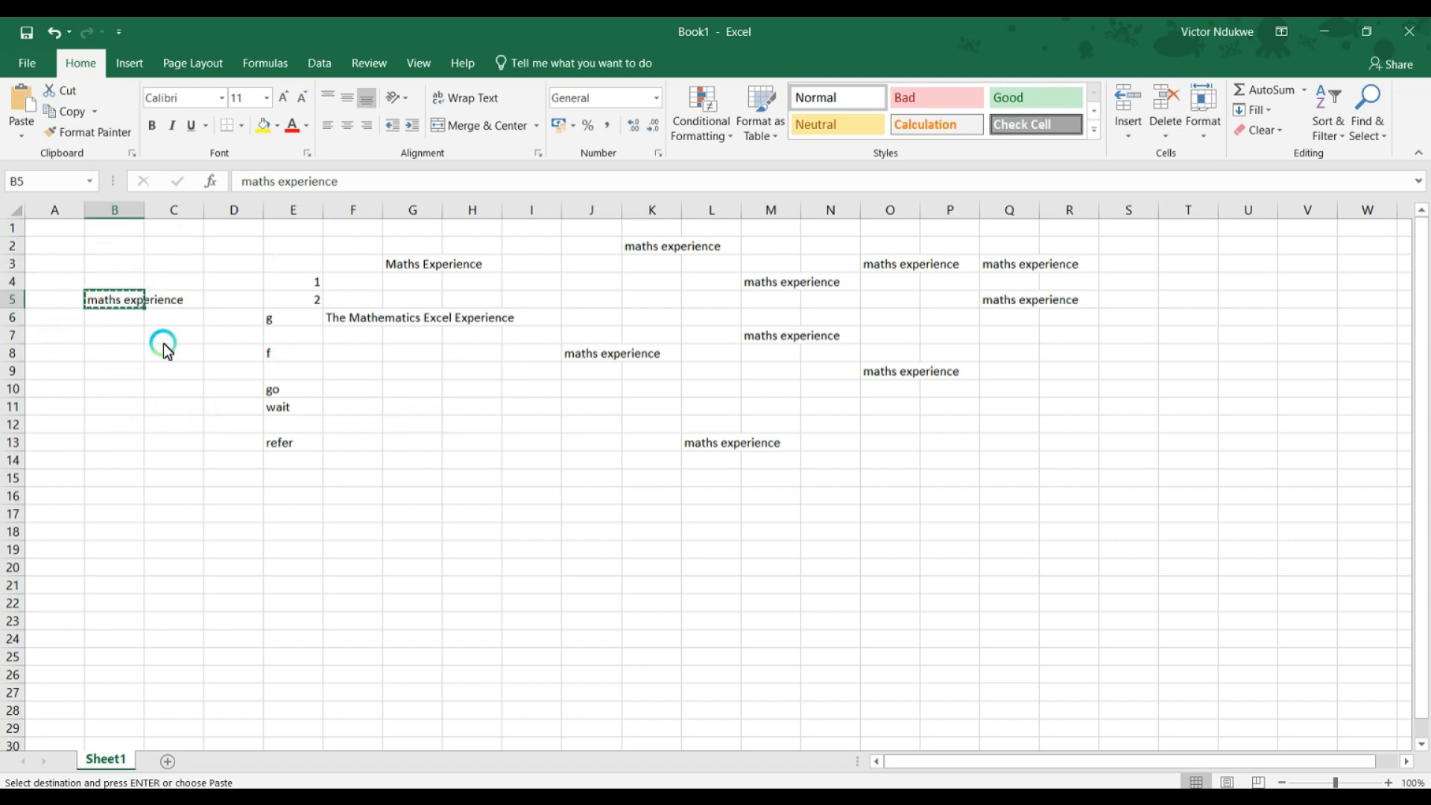
{"action": "left_click", "coordinate": [904, 460]}
{"action": "key", "text": "Return"}
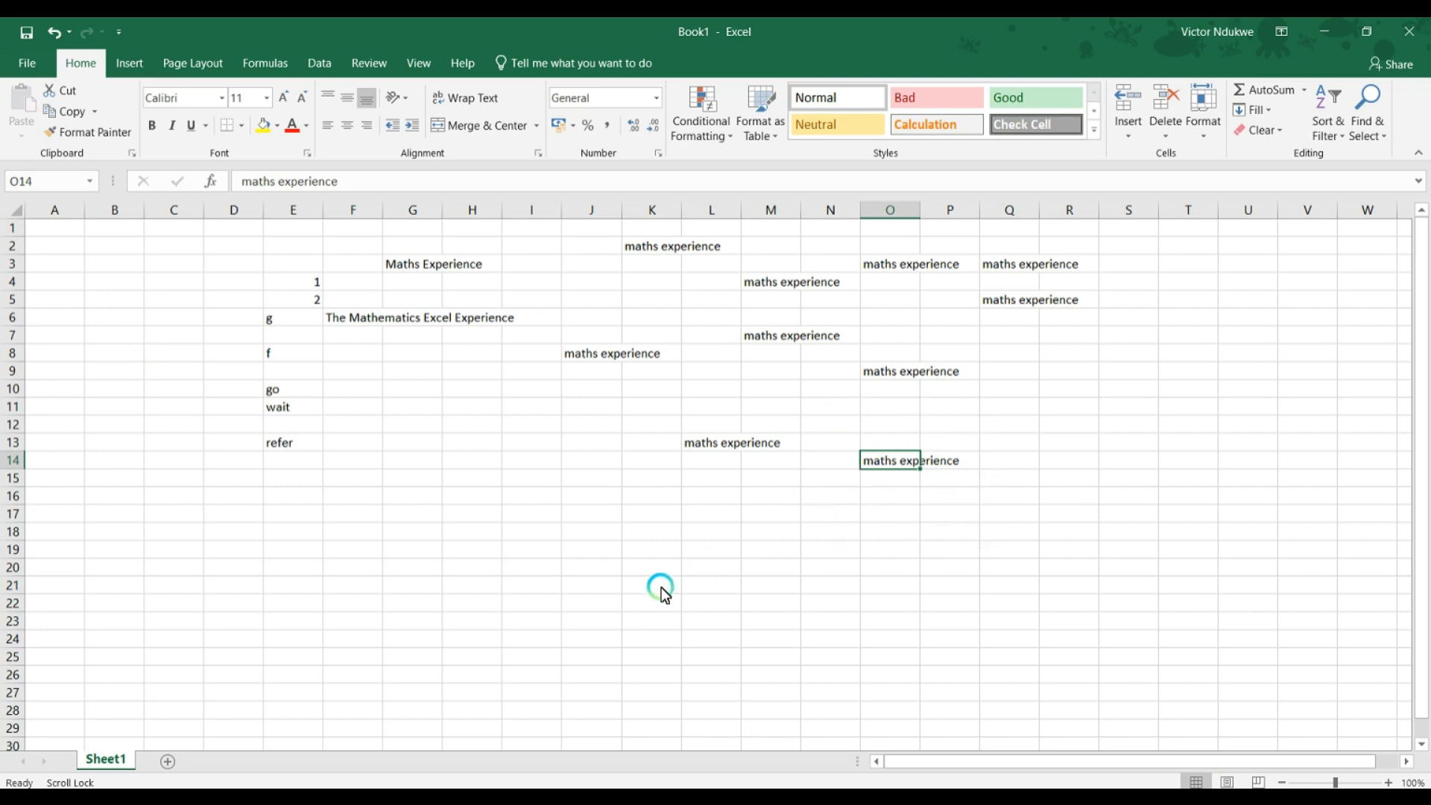
{"action": "key", "text": "ctrl+z"}
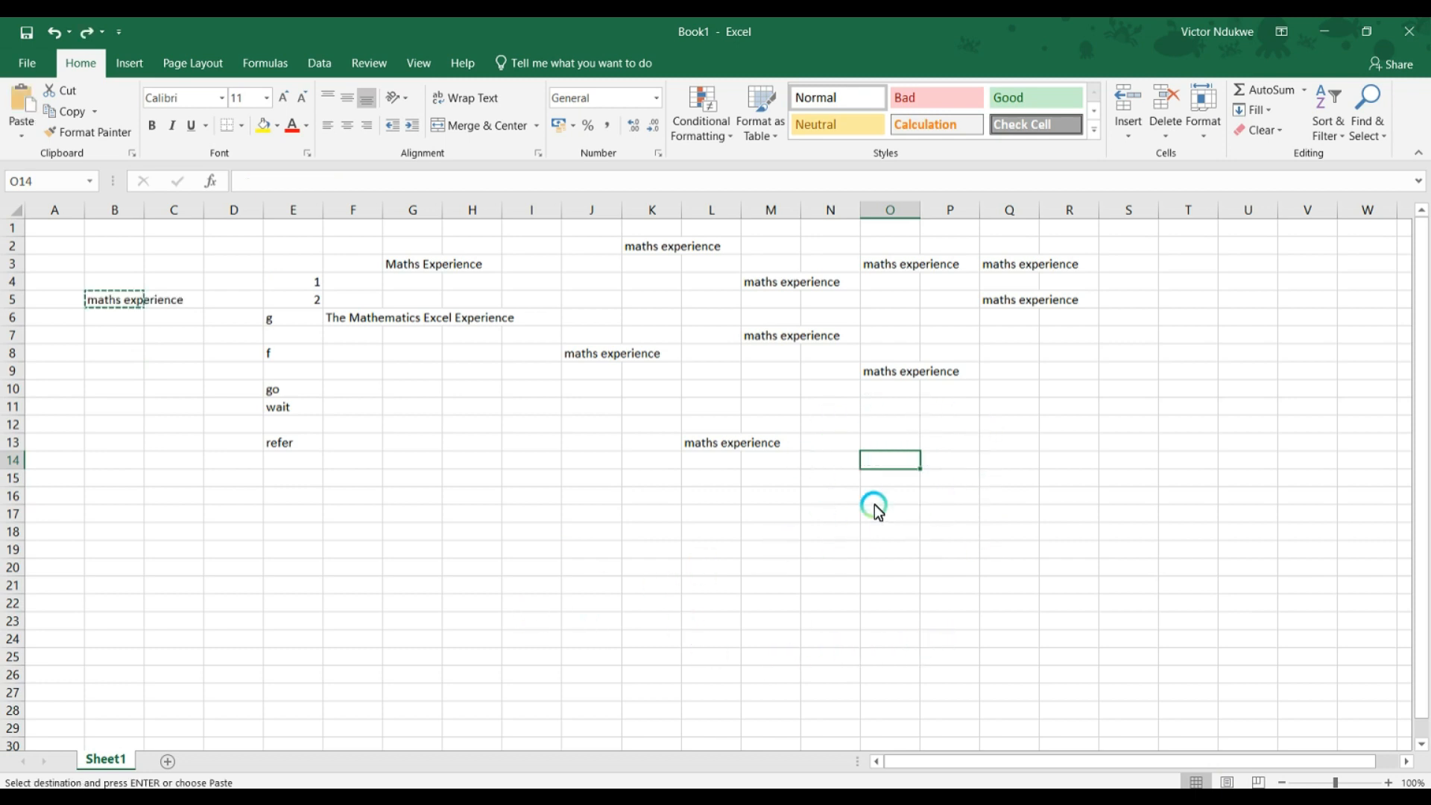
{"action": "left_click", "coordinate": [906, 440]}
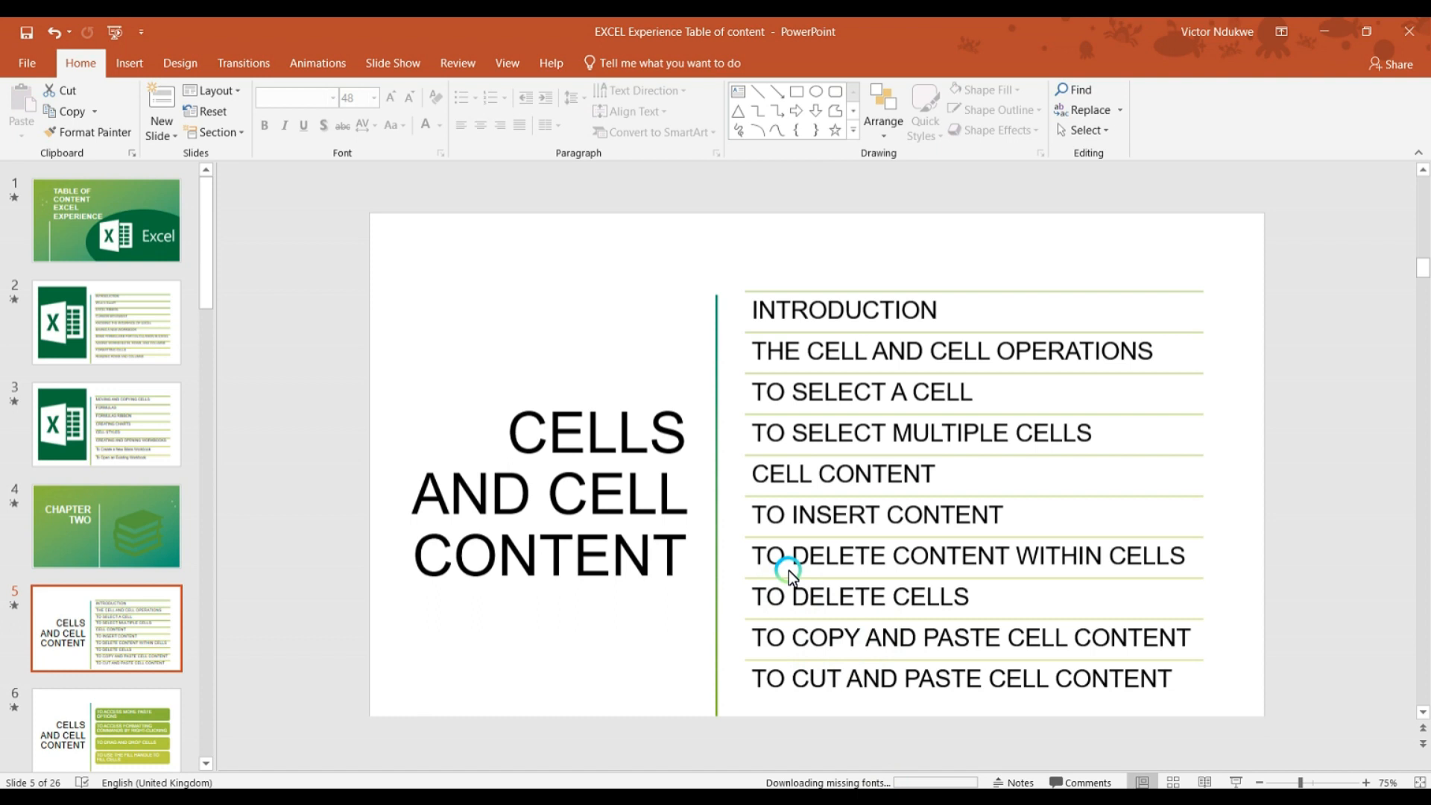
Advance the PowerPoint table of contents to slide 6 and return to the Excel workbook
{"action": "scroll", "coordinate": [788, 570], "scroll_direction": "down", "scroll_amount": 1}
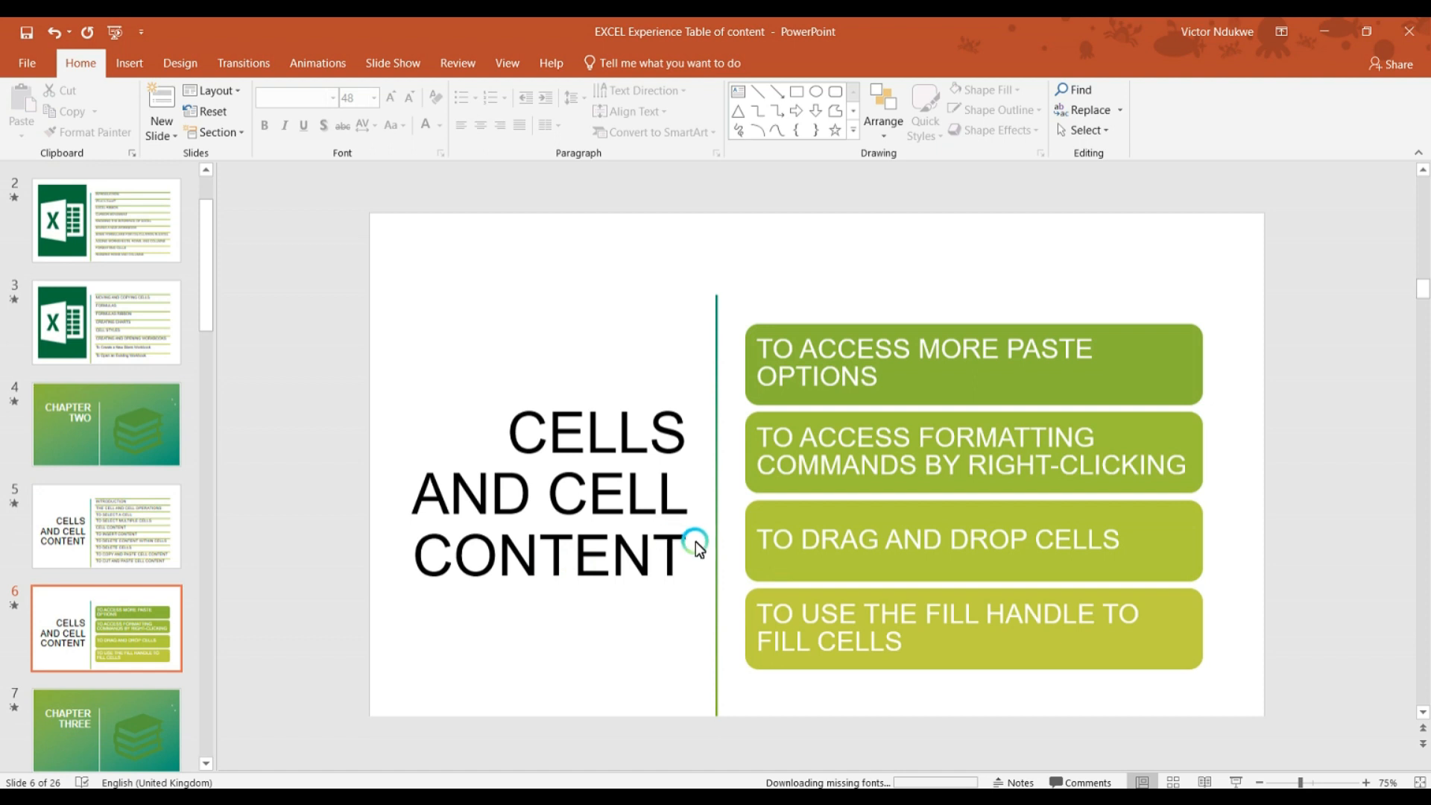
{"action": "left_click", "coordinate": [706, 797]}
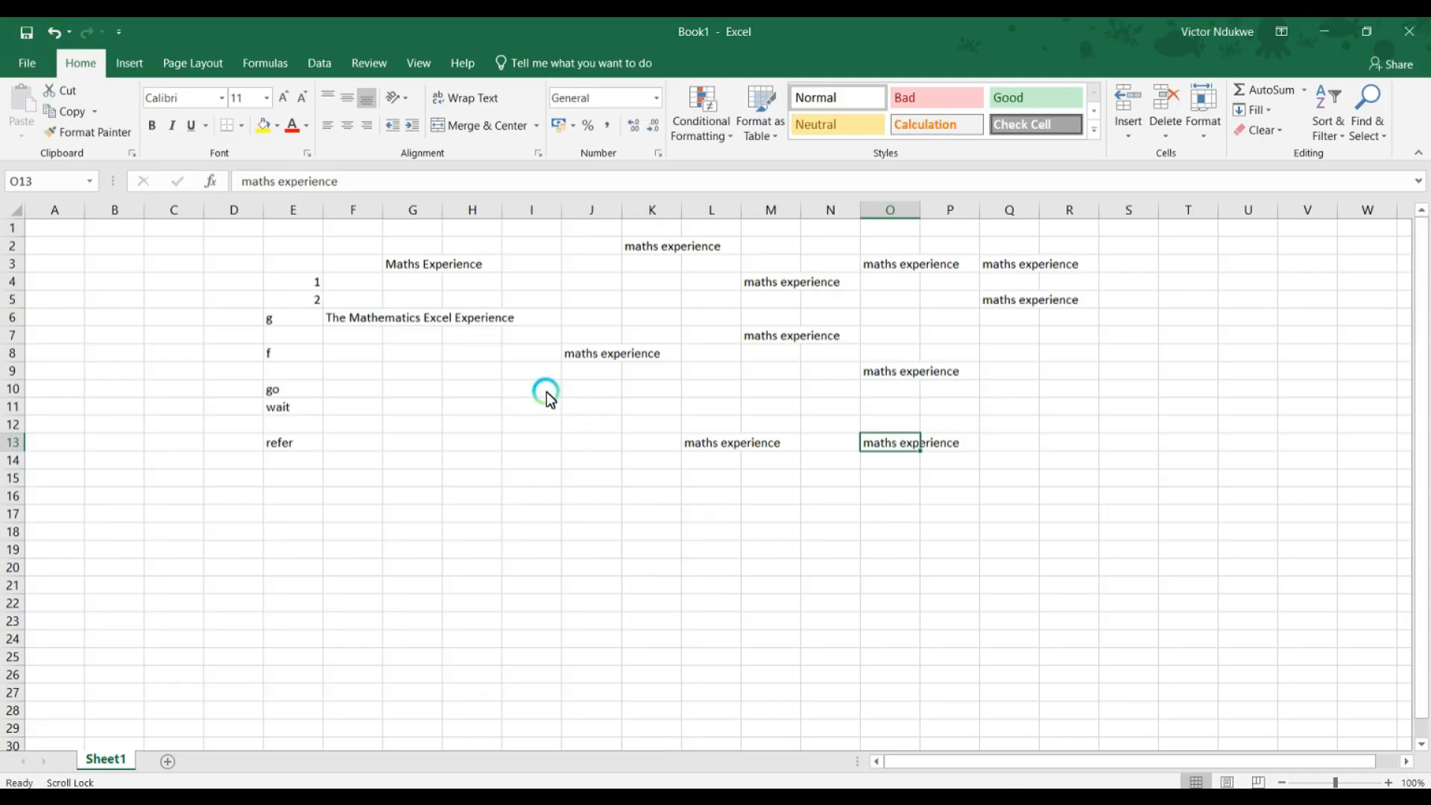
Copy "The Mathematics Excel Experience" from F6 into D16 and review the paste options offered for it
{"action": "left_click", "coordinate": [333, 319]}
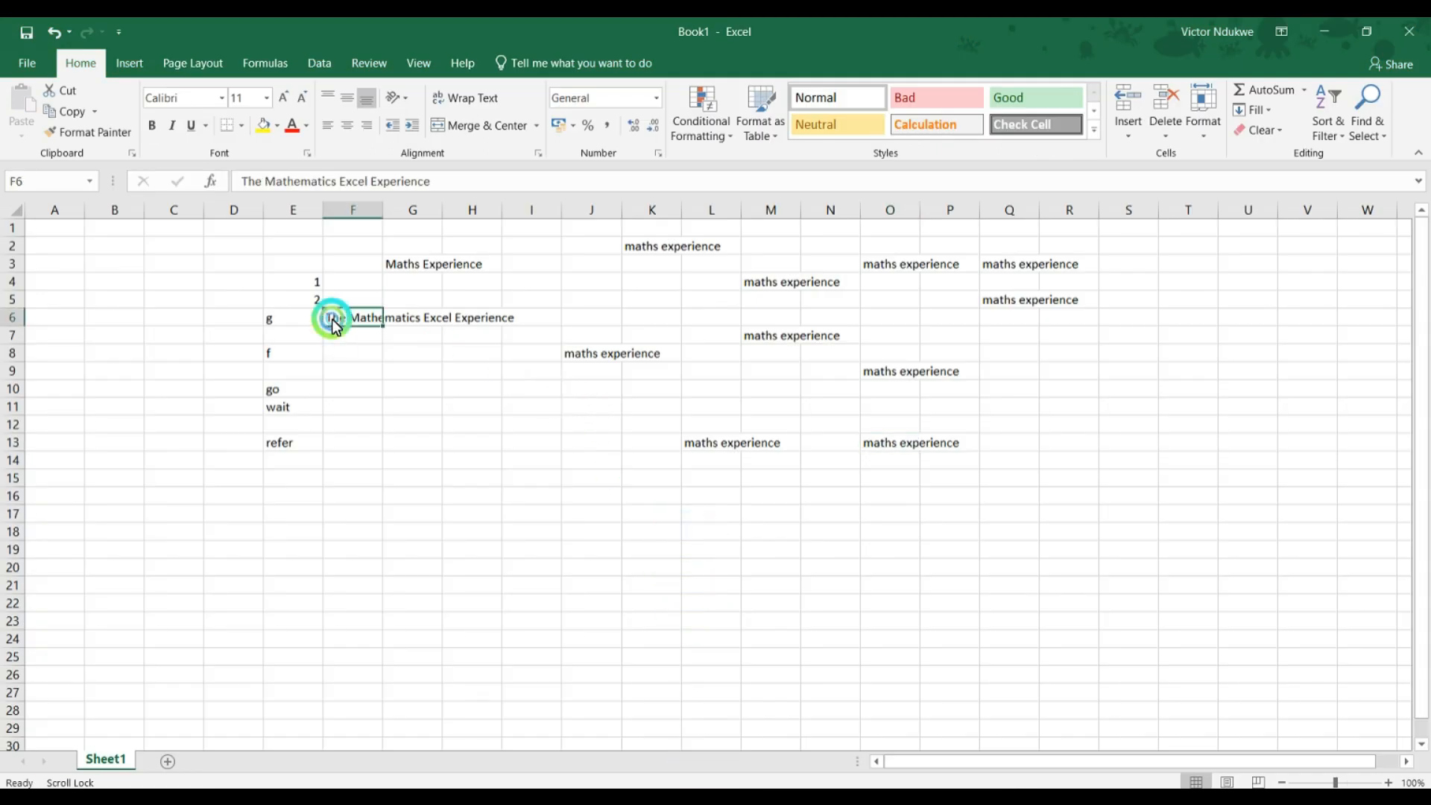
{"action": "key", "text": "ctrl+c"}
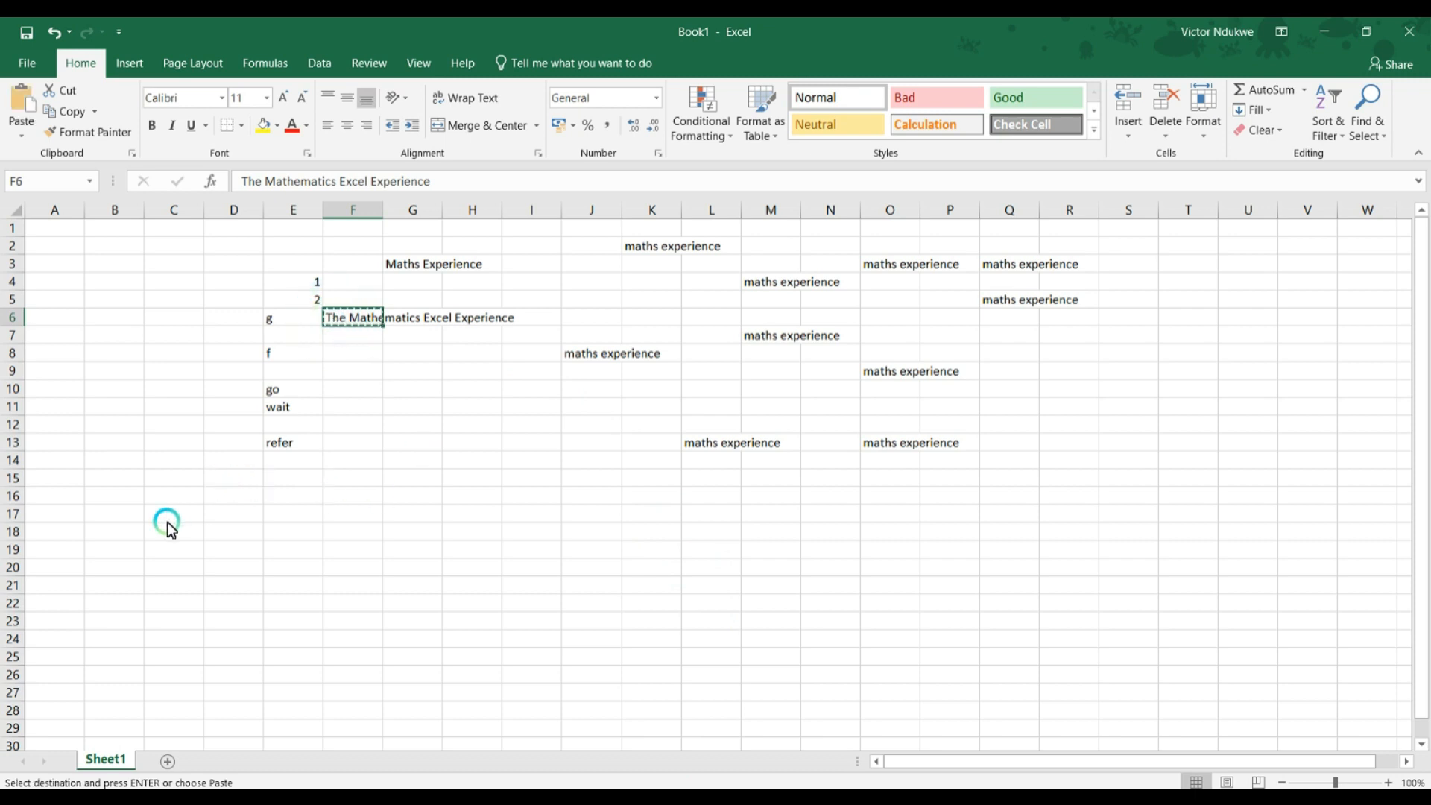
{"action": "left_click", "coordinate": [226, 499]}
{"action": "key", "text": "ctrl+v"}
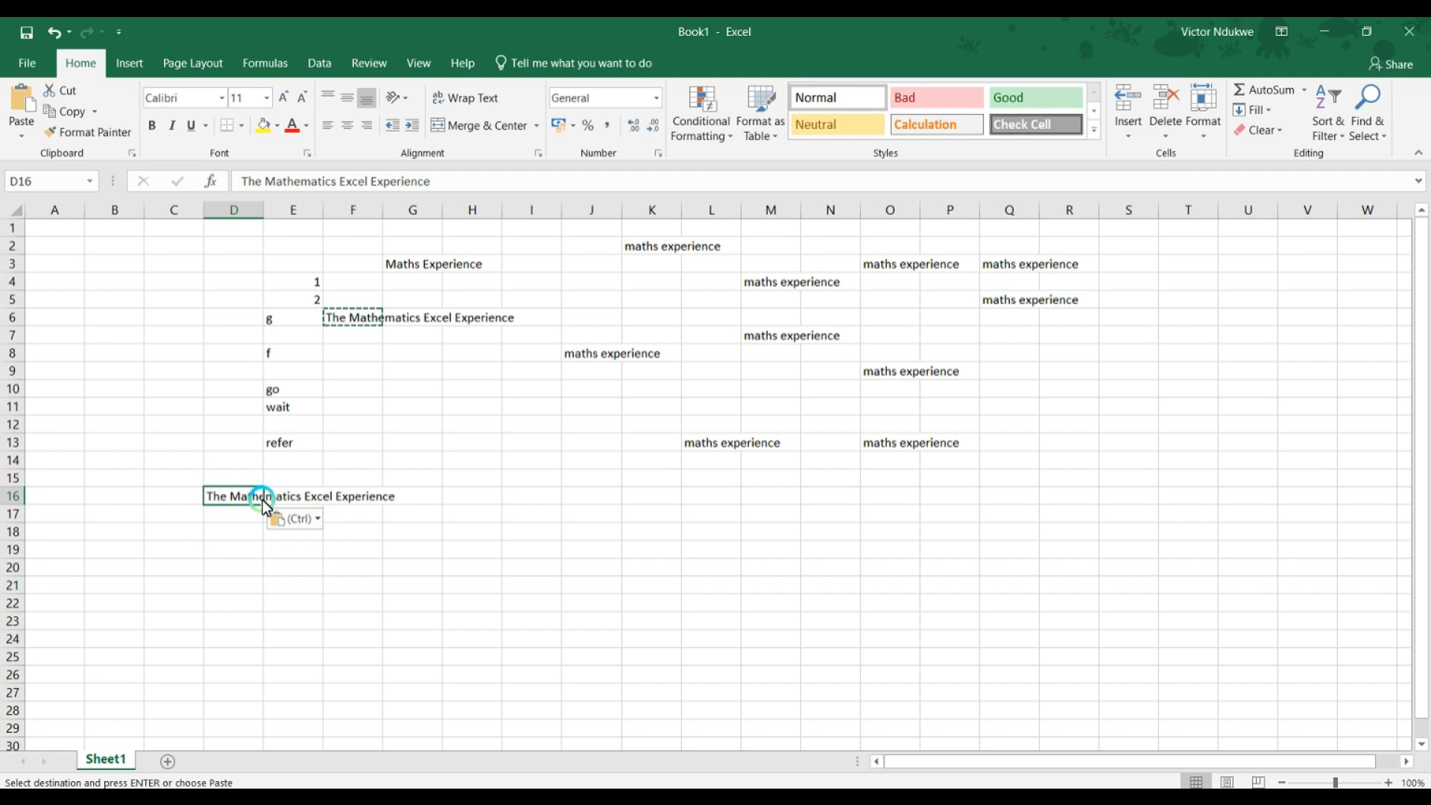
{"action": "left_click", "coordinate": [318, 519]}
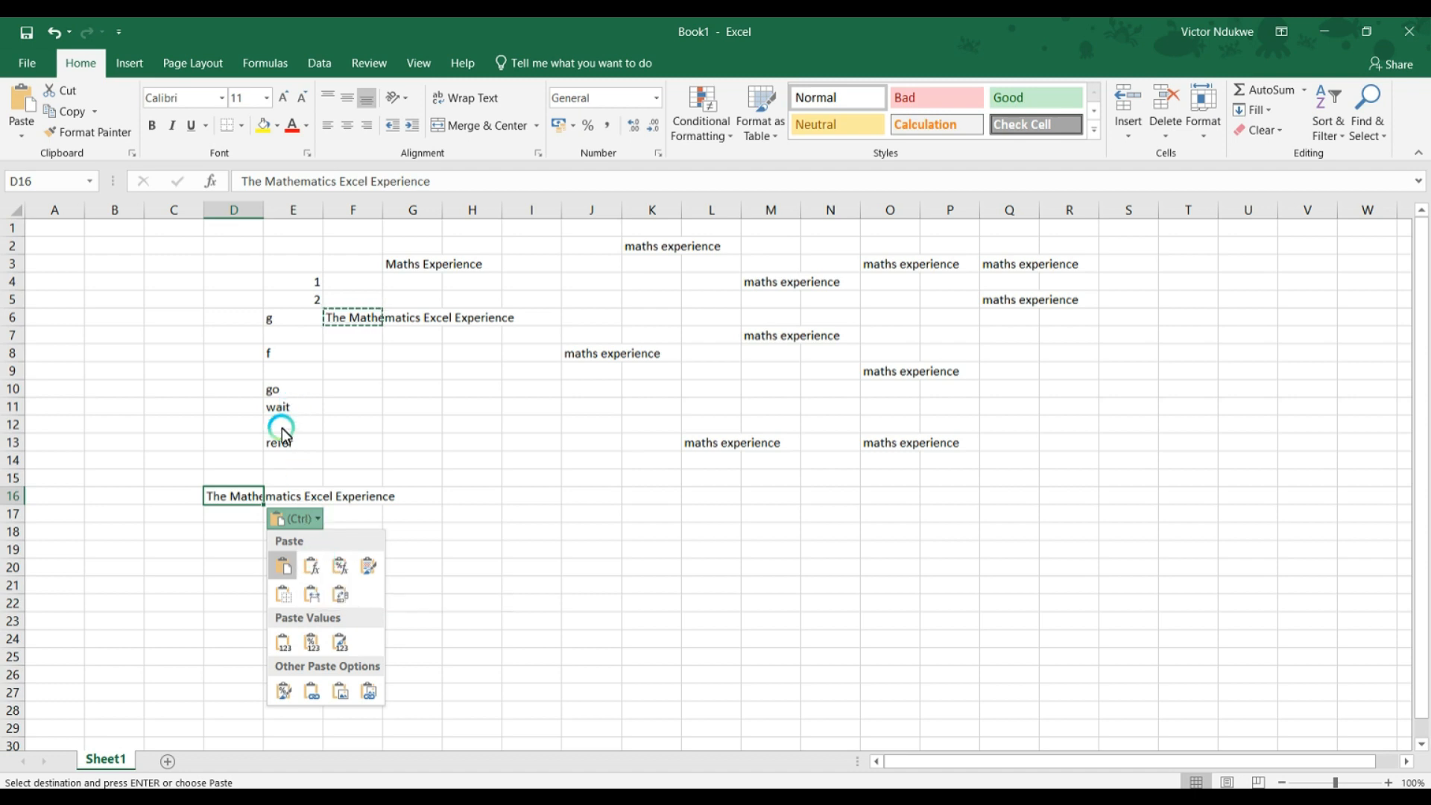
{"action": "left_click", "coordinate": [276, 447]}
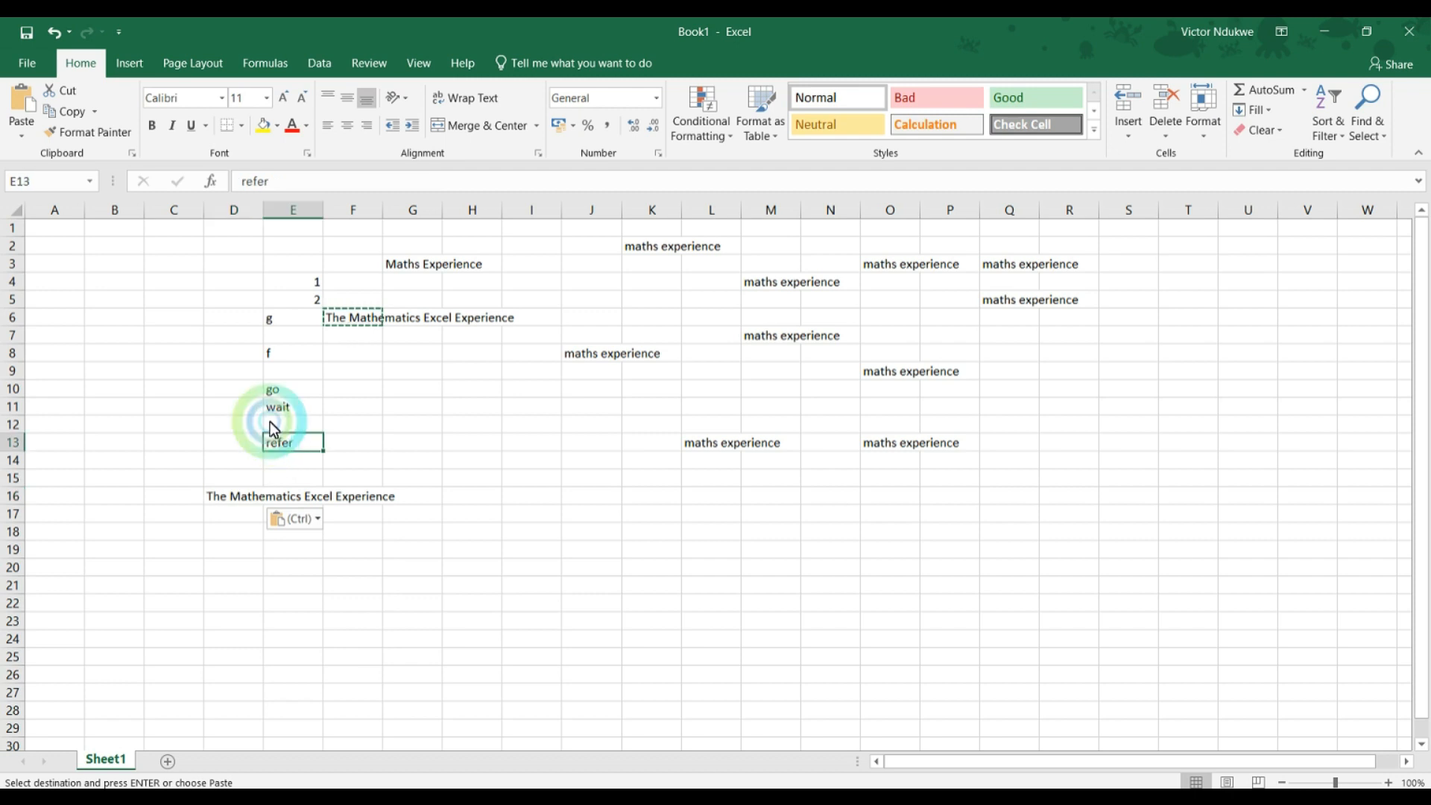
Copy the range E10:E13 and paste it transposed as a row starting at J17
{"action": "left_click_drag", "start_coordinate": [269, 390], "coordinate": [278, 452]}
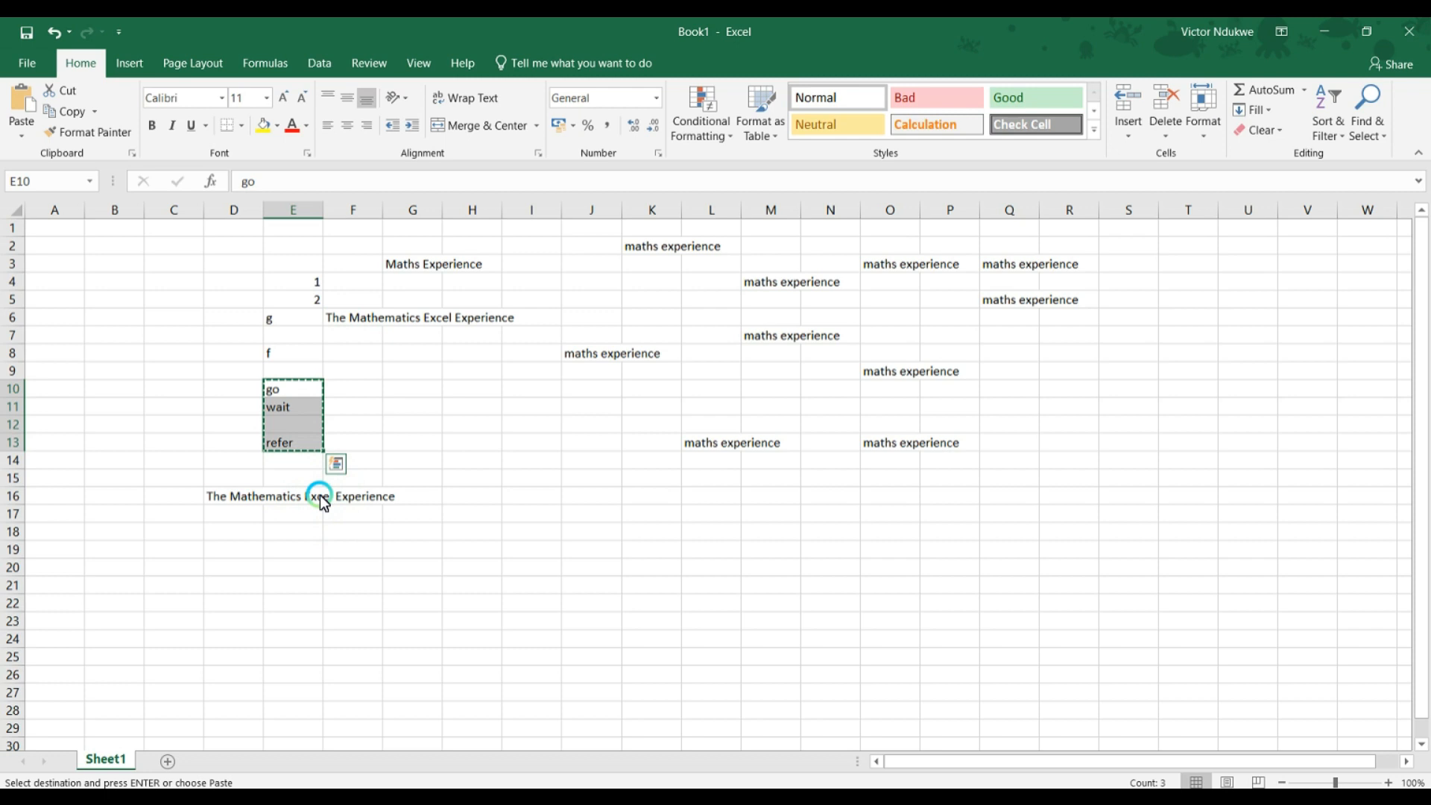
{"action": "left_click", "coordinate": [598, 512]}
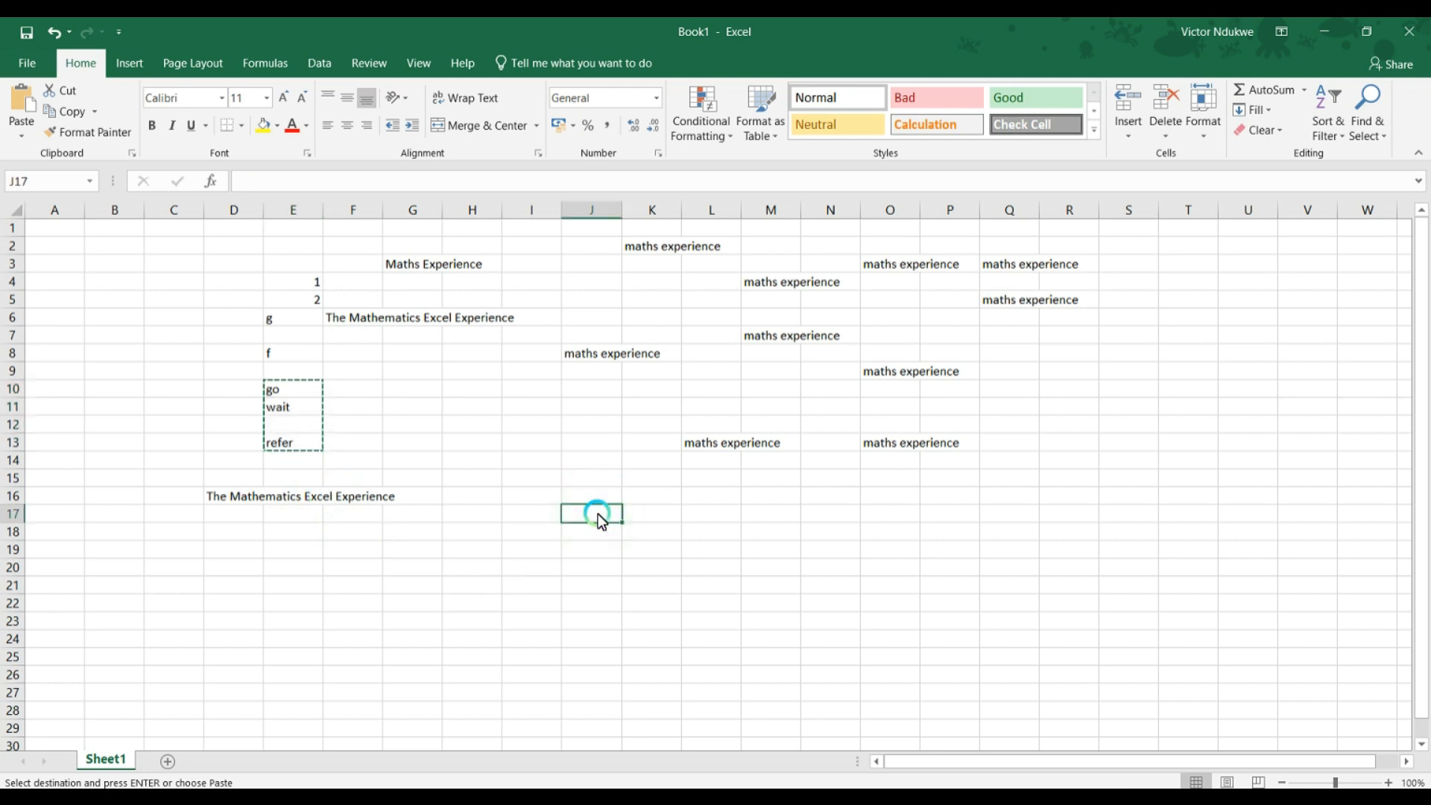
{"action": "key", "text": "ctrl+v"}
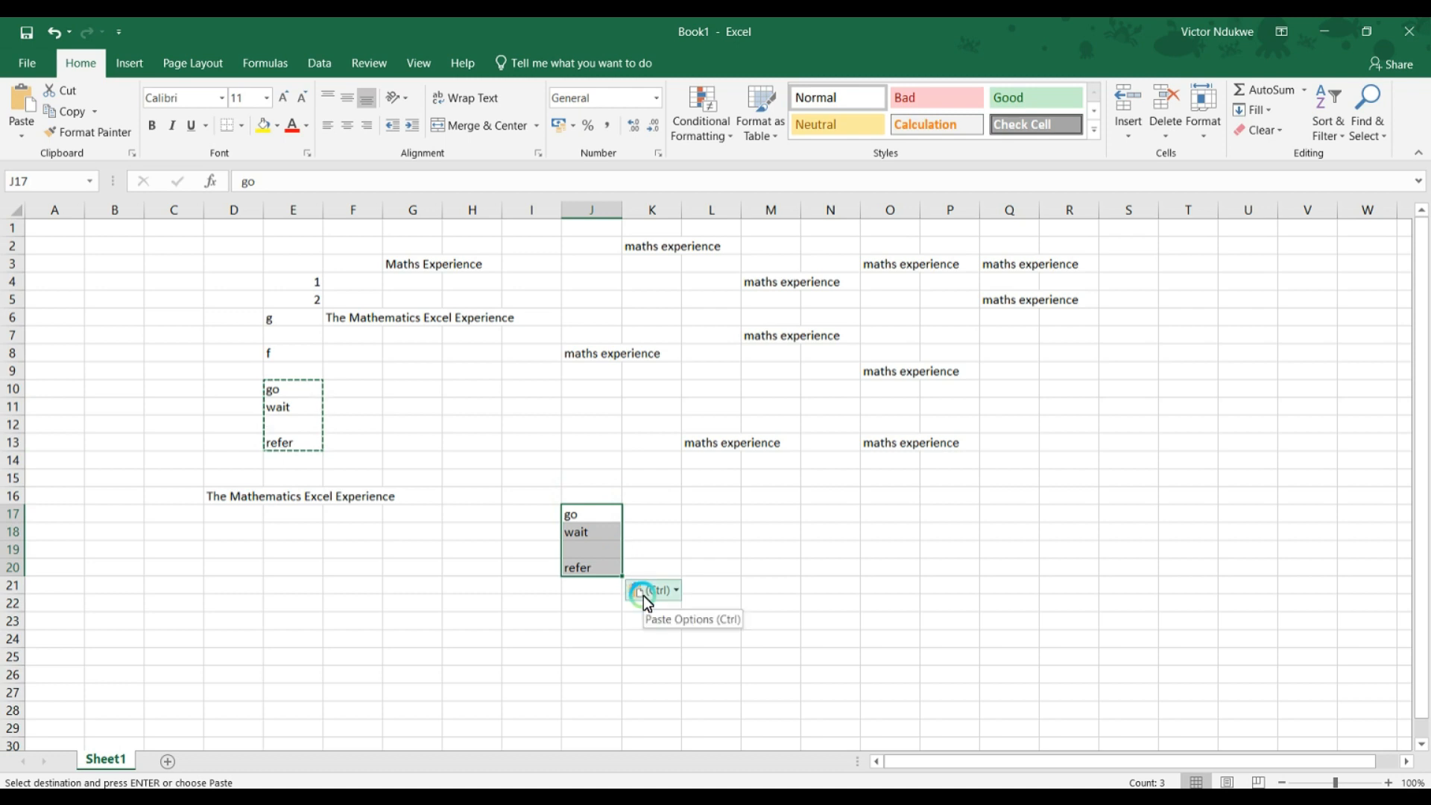
{"action": "left_click", "coordinate": [642, 595]}
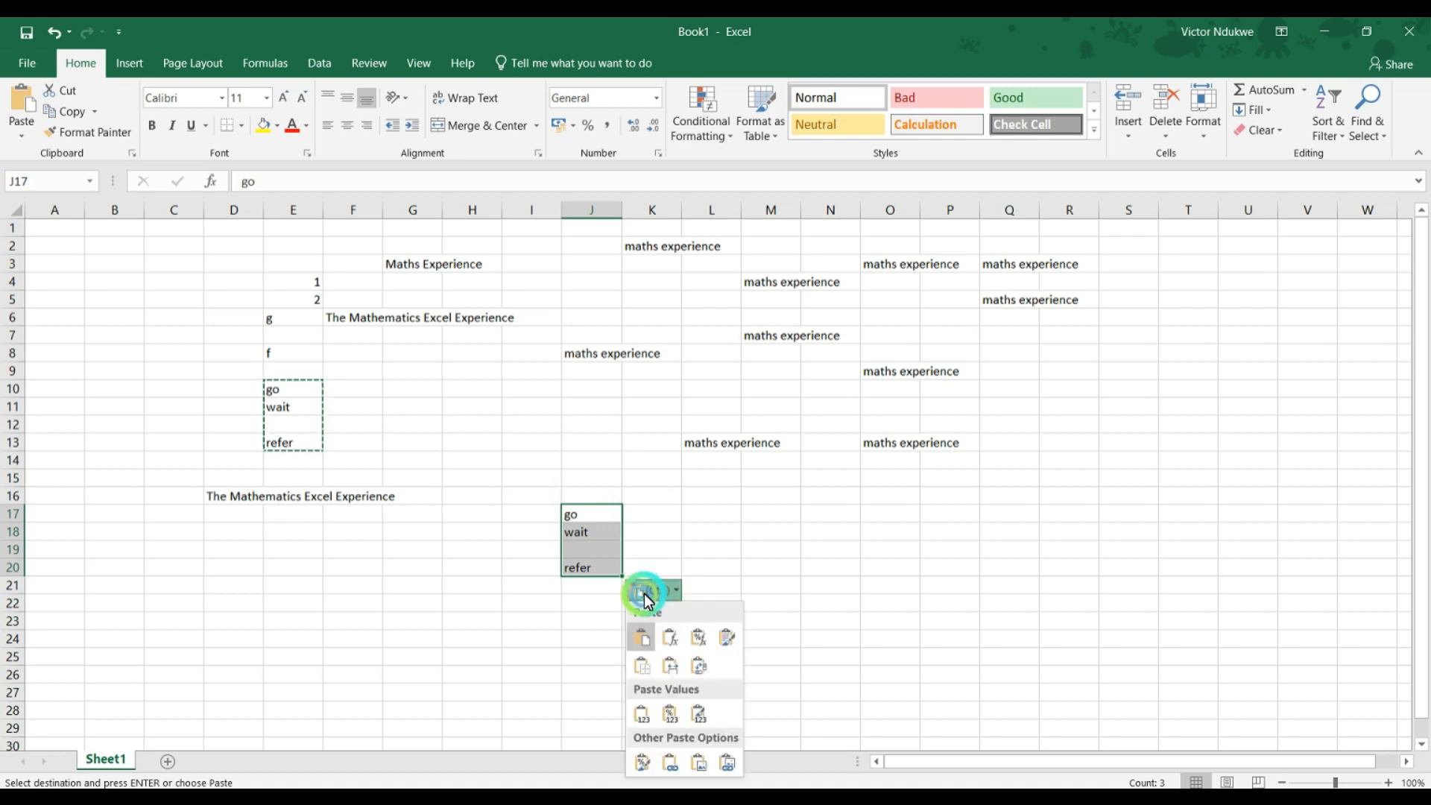
{"action": "left_click", "coordinate": [701, 665]}
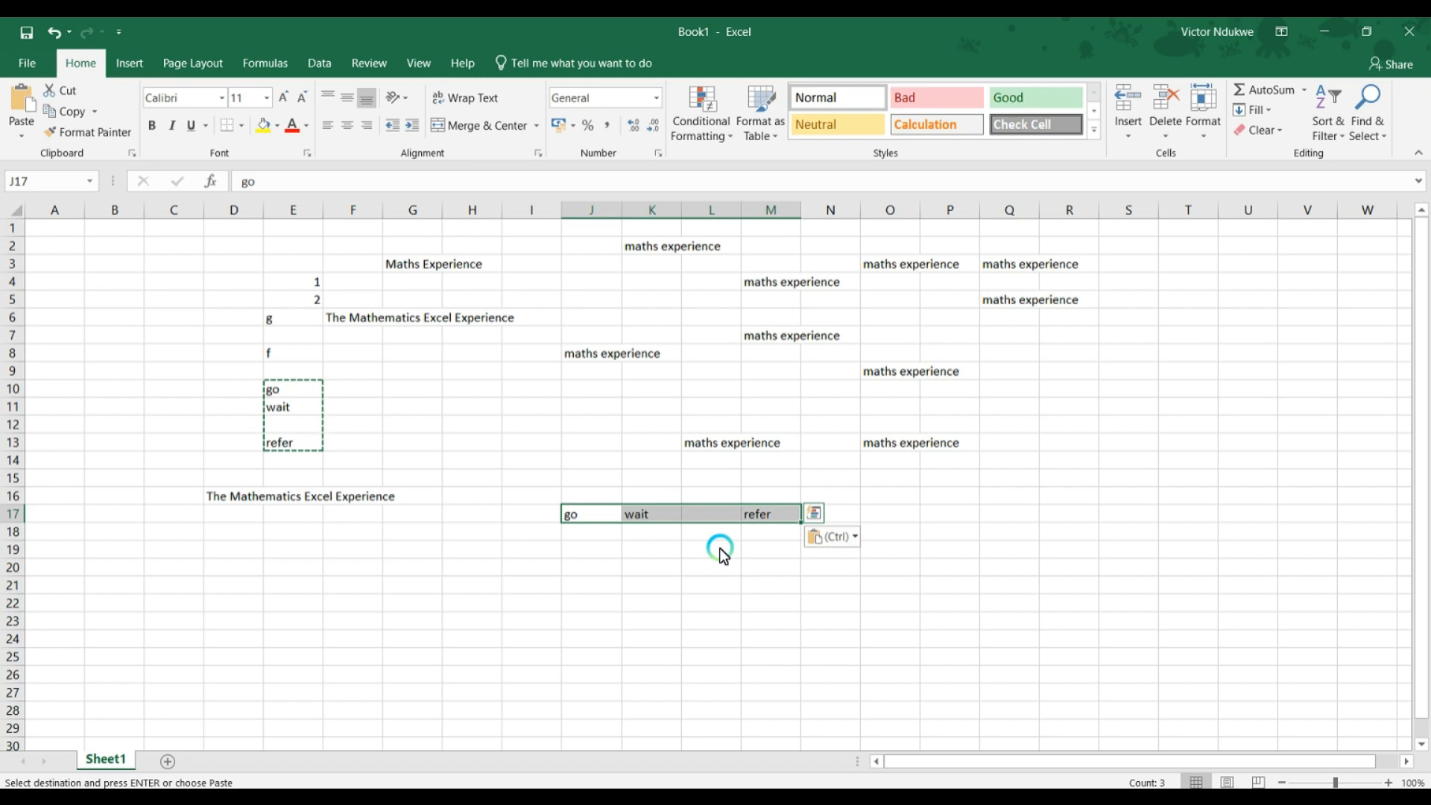
Review the paste options for the transposed row in J17:M17 and close them without choosing another
{"action": "left_click", "coordinate": [822, 537]}
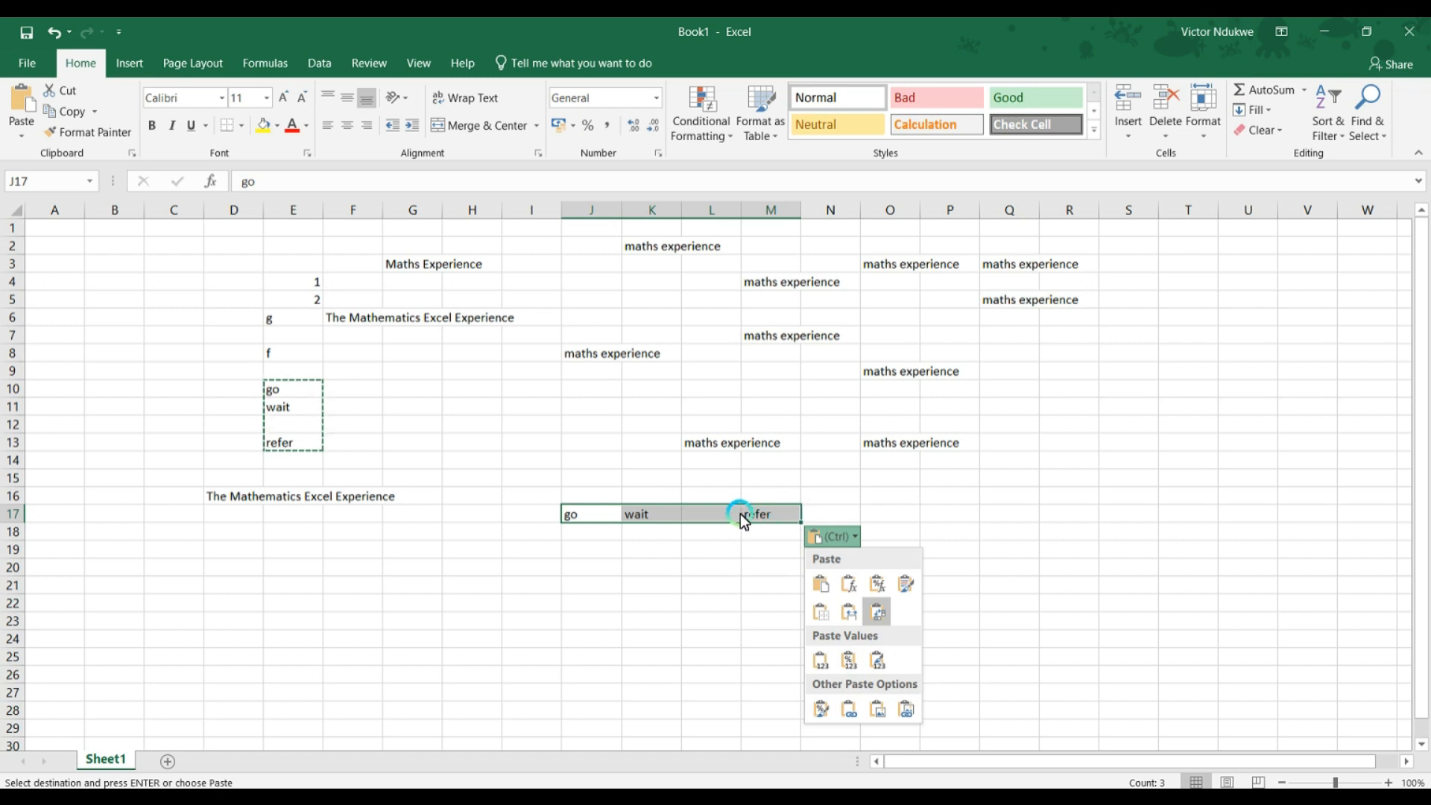
{"action": "left_click", "coordinate": [823, 535]}
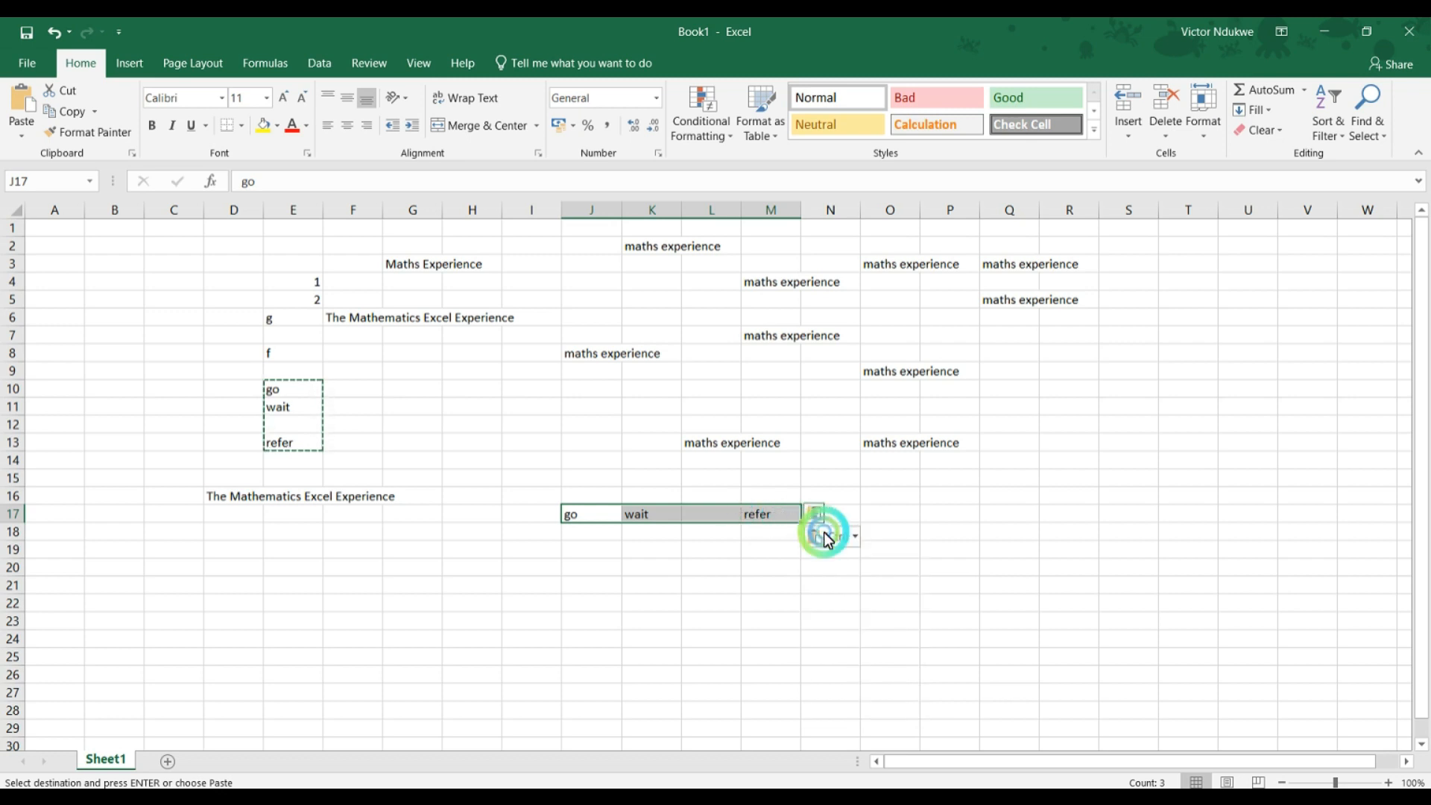
{"action": "left_click", "coordinate": [764, 532]}
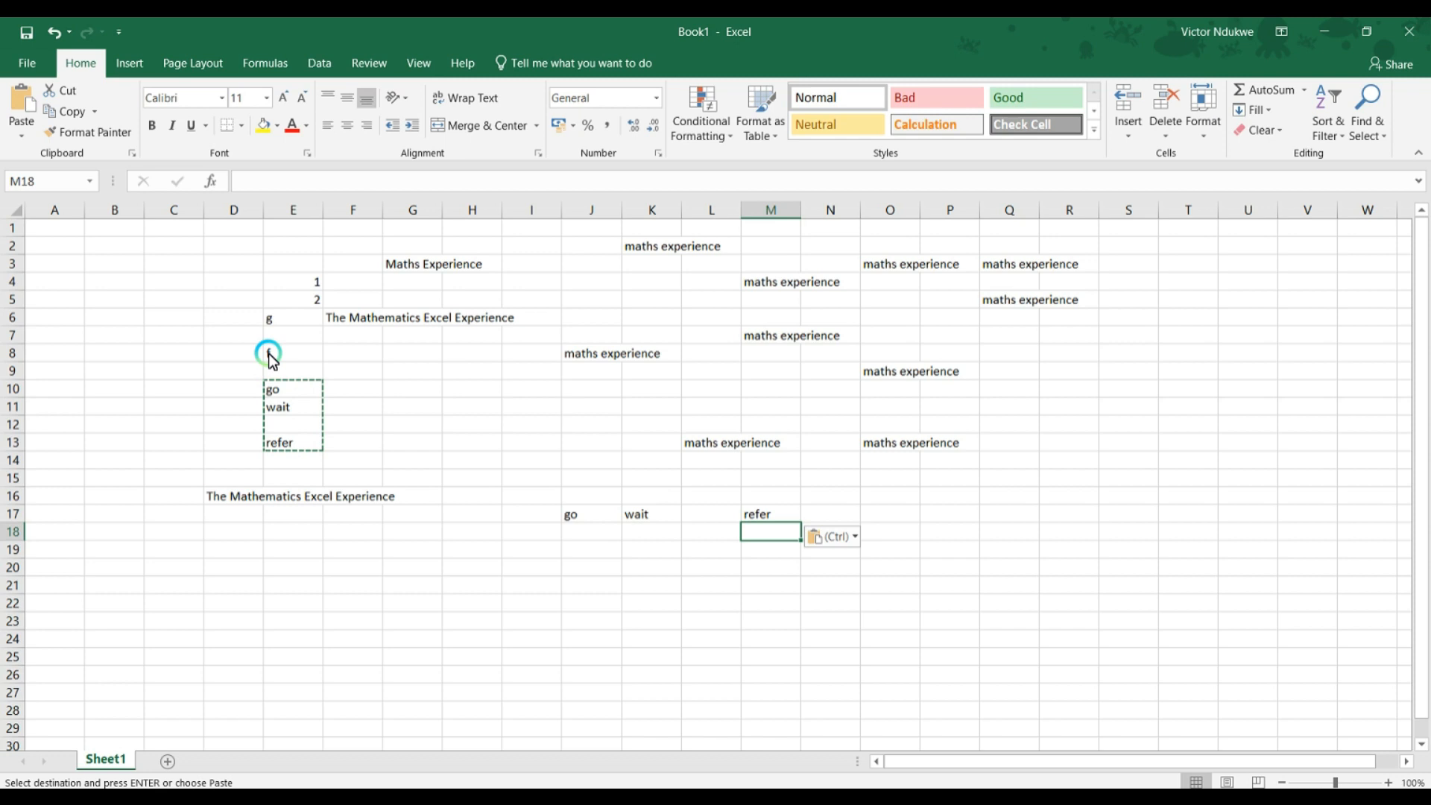
Select cell B3, check the remaining topics on PowerPoint's slide 6, and return to the Excel workbook
{"action": "left_click", "coordinate": [84, 253]}
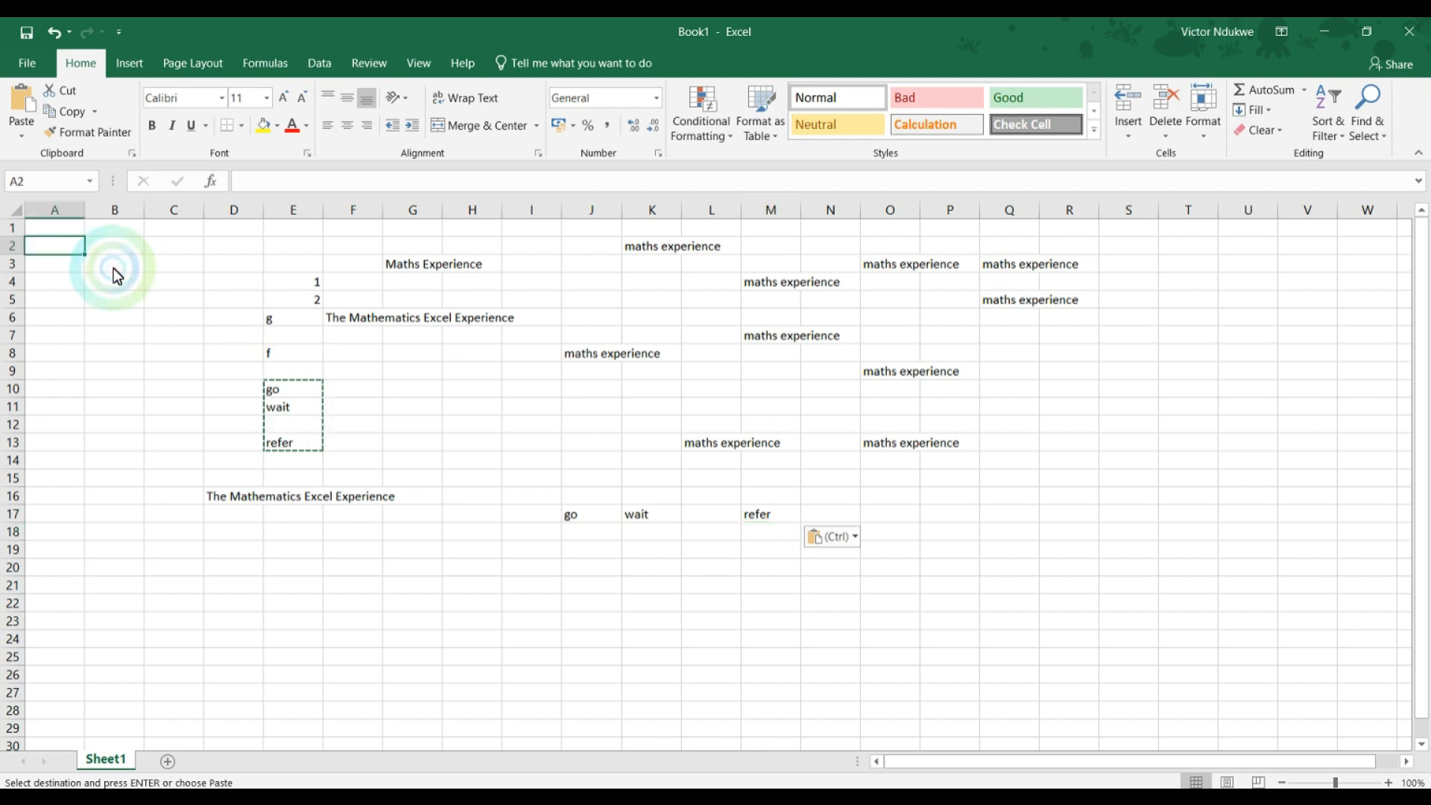
{"action": "left_click", "coordinate": [106, 265]}
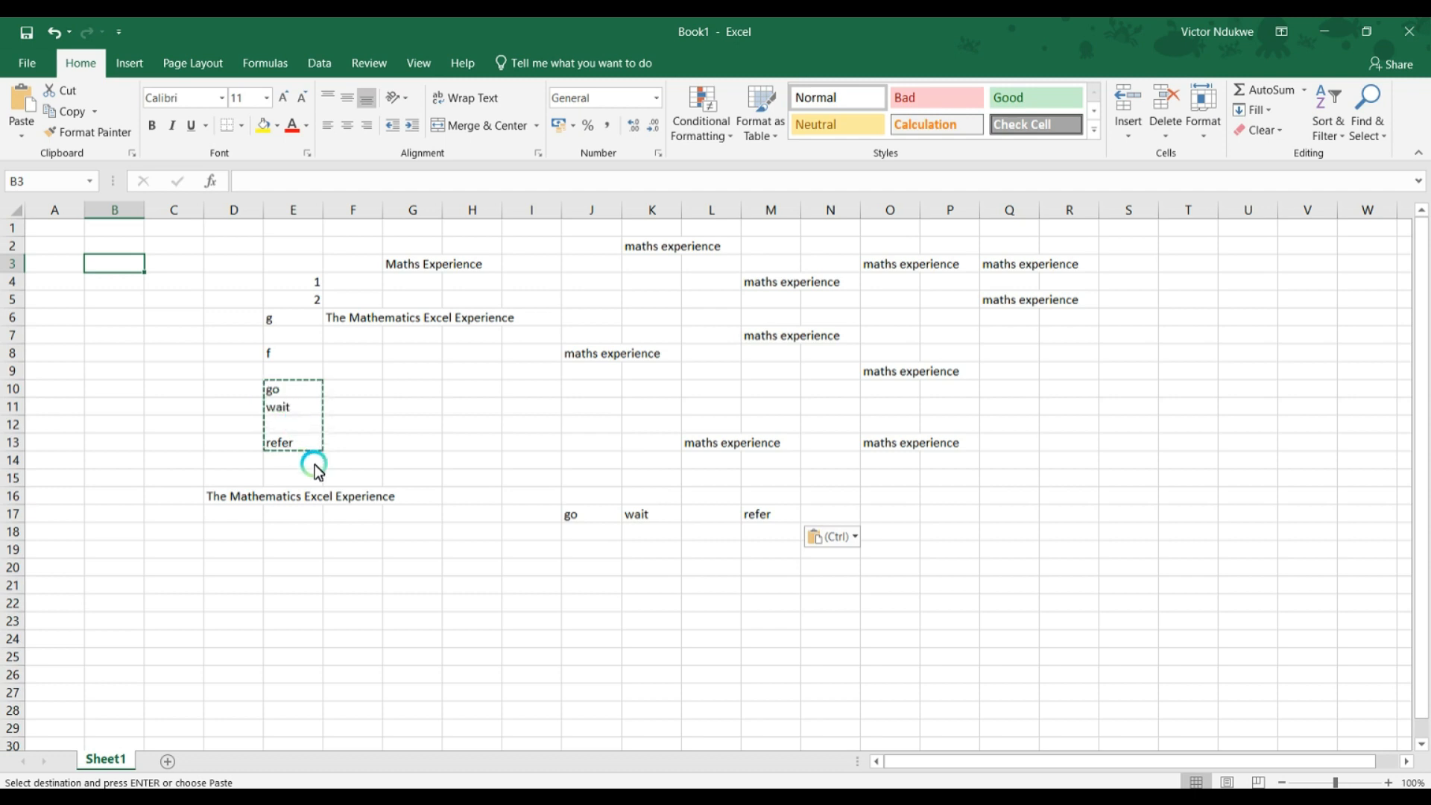
{"action": "left_click", "coordinate": [884, 796]}
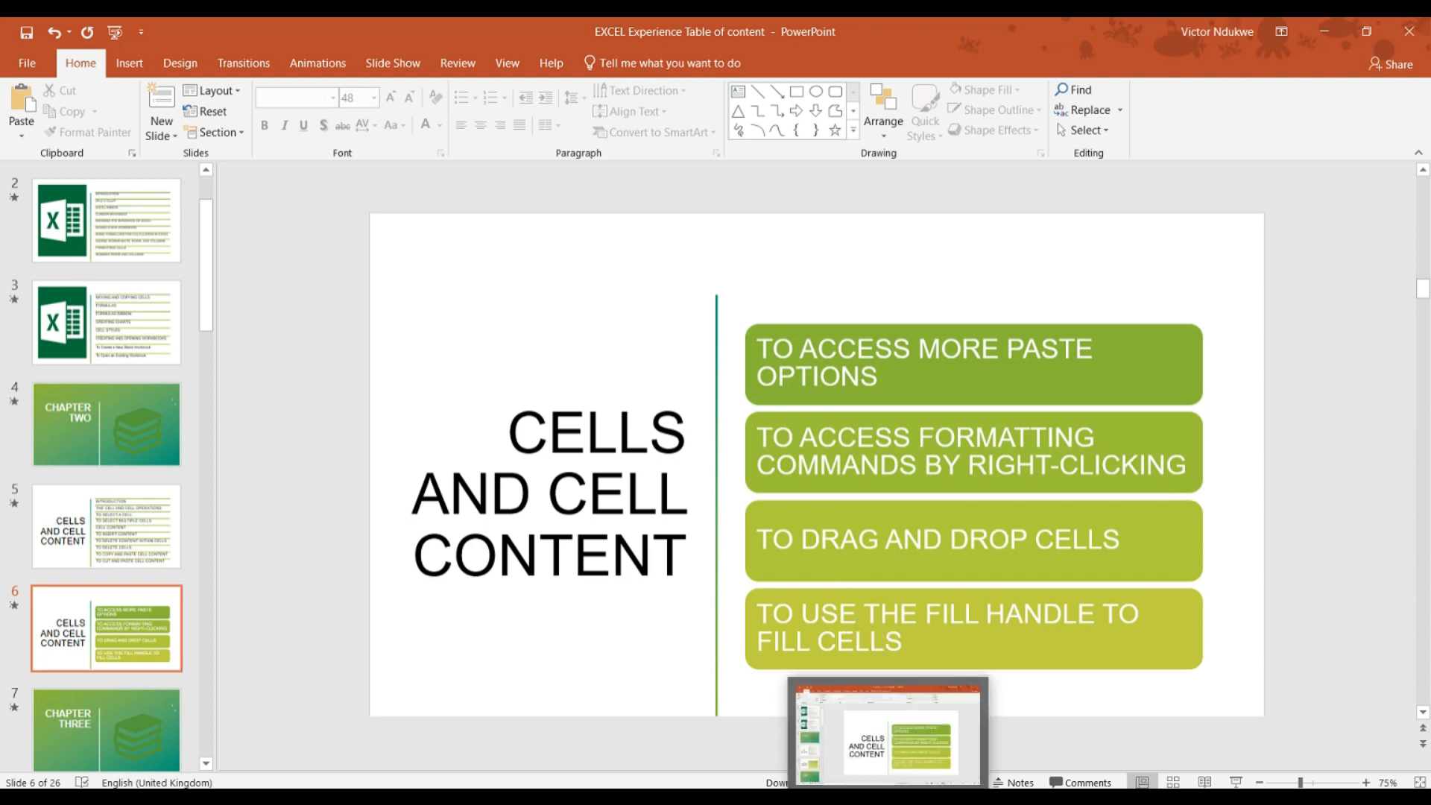
{"action": "left_click", "coordinate": [537, 721]}
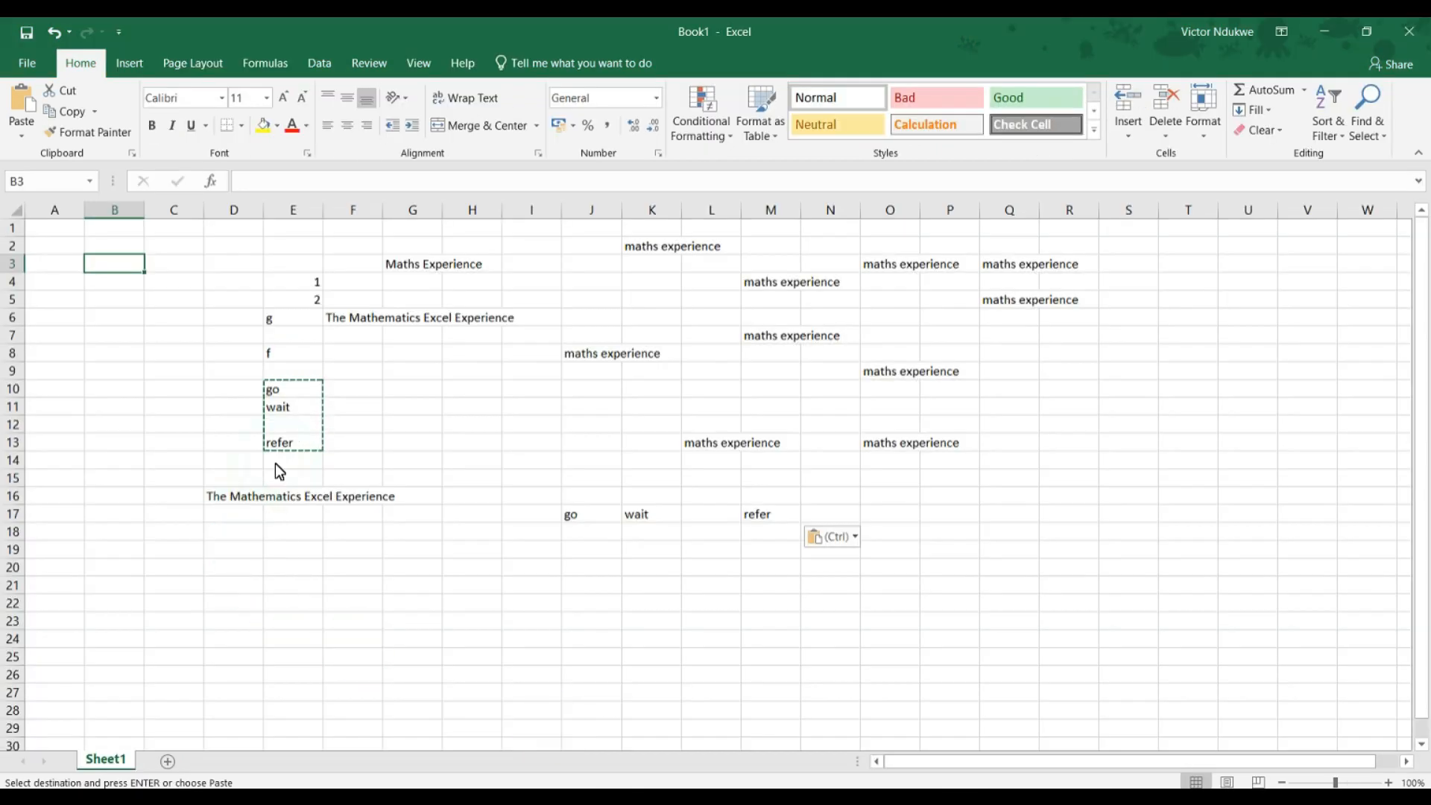
Paste the copied range E10:E13 at B7 and again at B16, and end the copy mode
{"action": "left_click", "coordinate": [342, 388]}
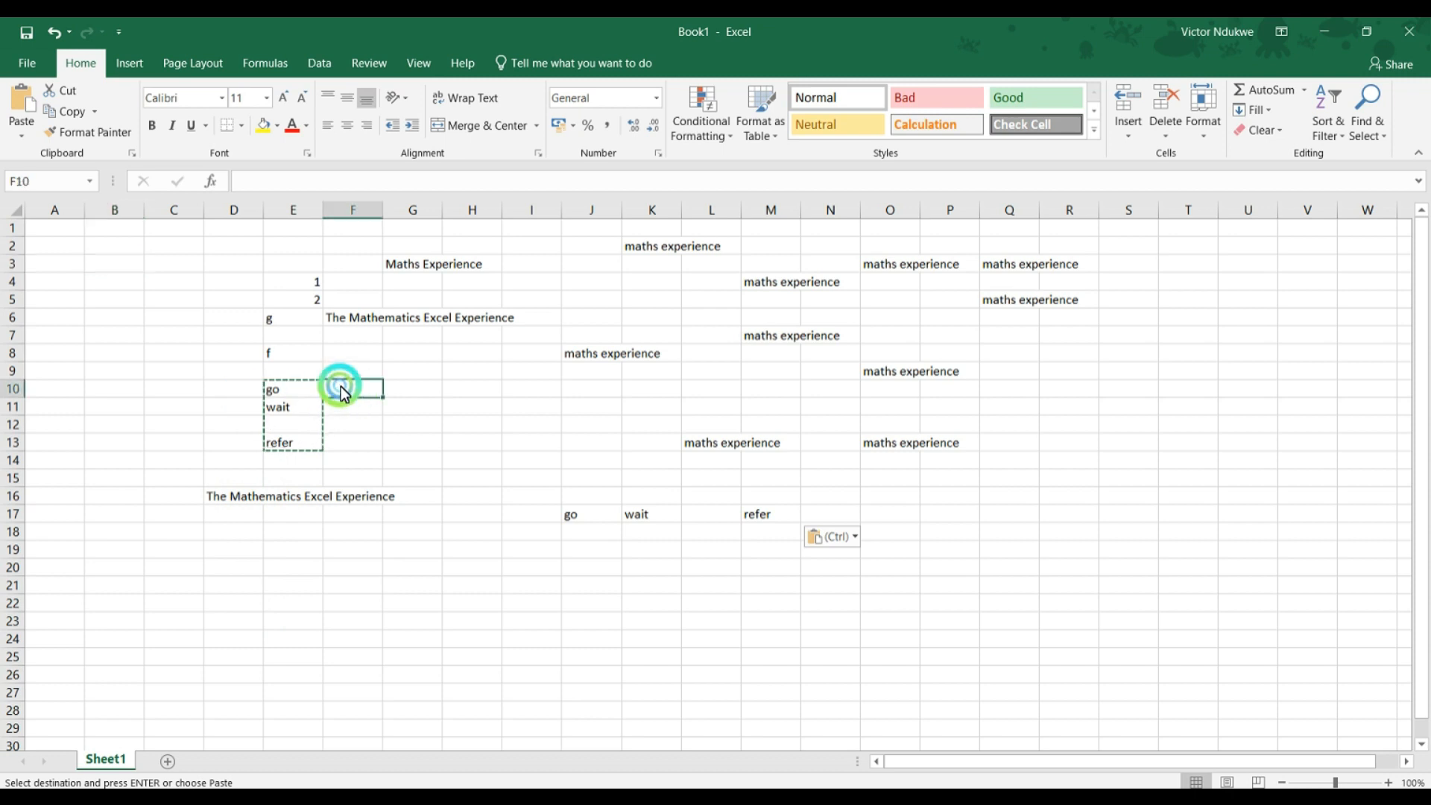
{"action": "left_click", "coordinate": [277, 406]}
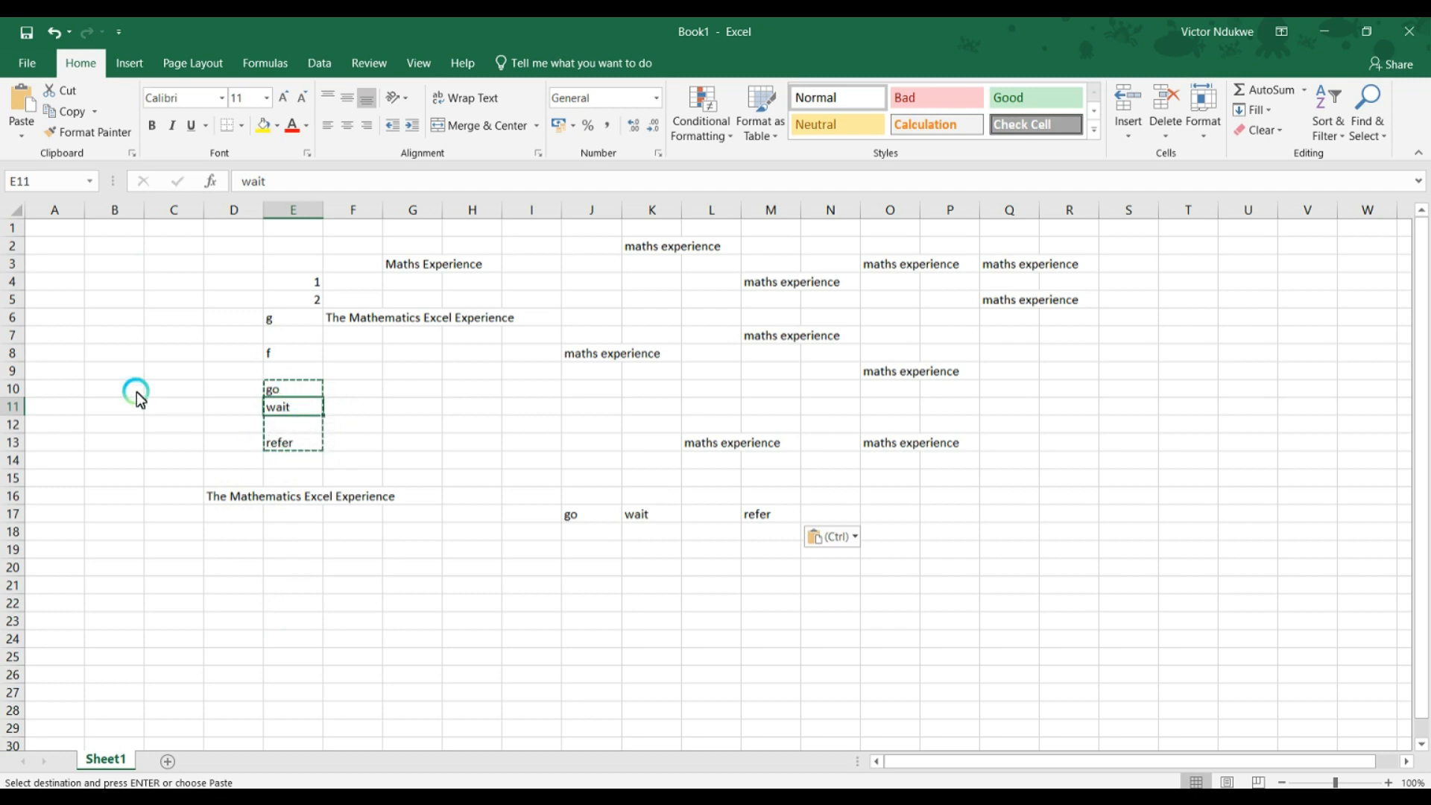
{"action": "left_click", "coordinate": [102, 337]}
{"action": "key", "text": "ctrl+v"}
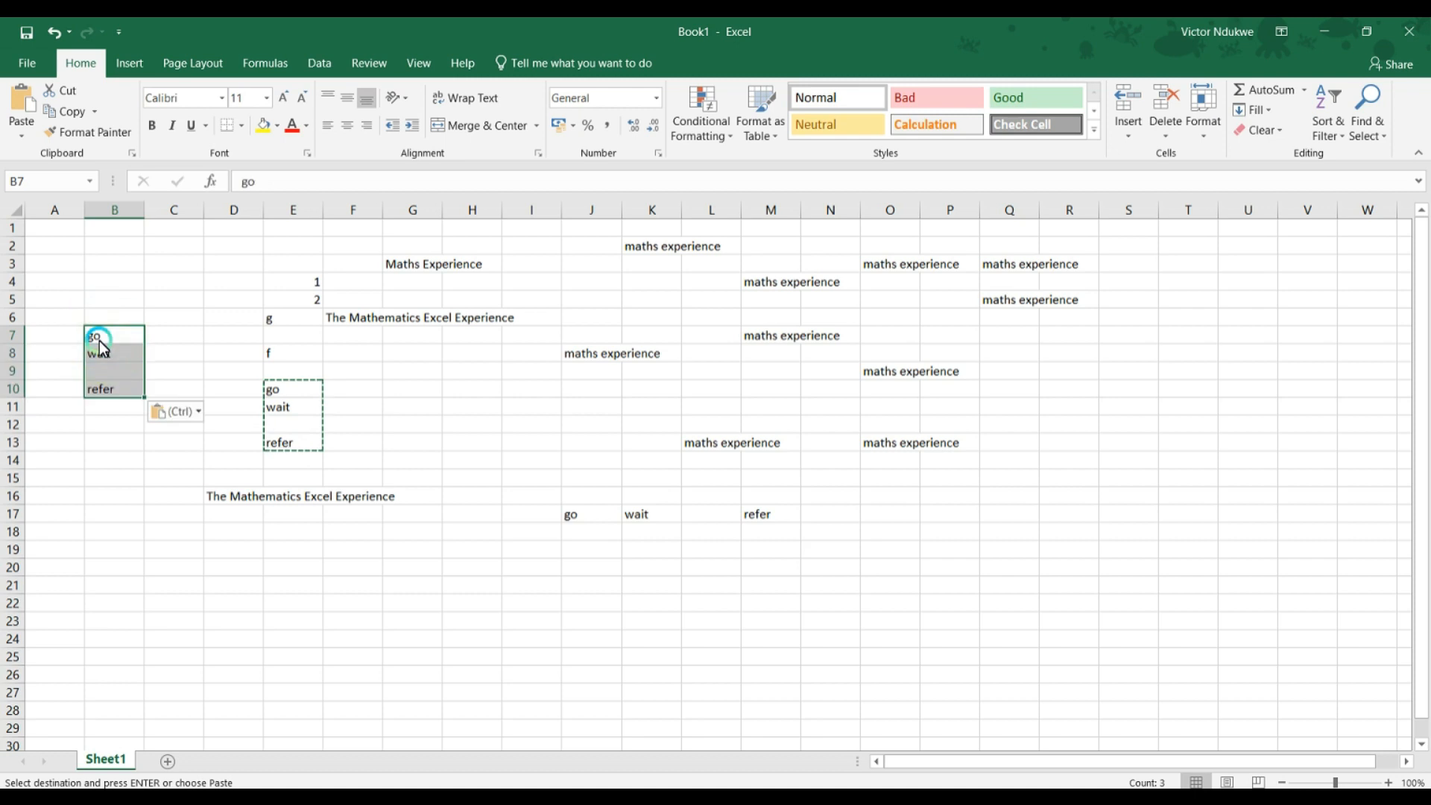
{"action": "left_click", "coordinate": [91, 498]}
{"action": "key", "text": "ctrl+v"}
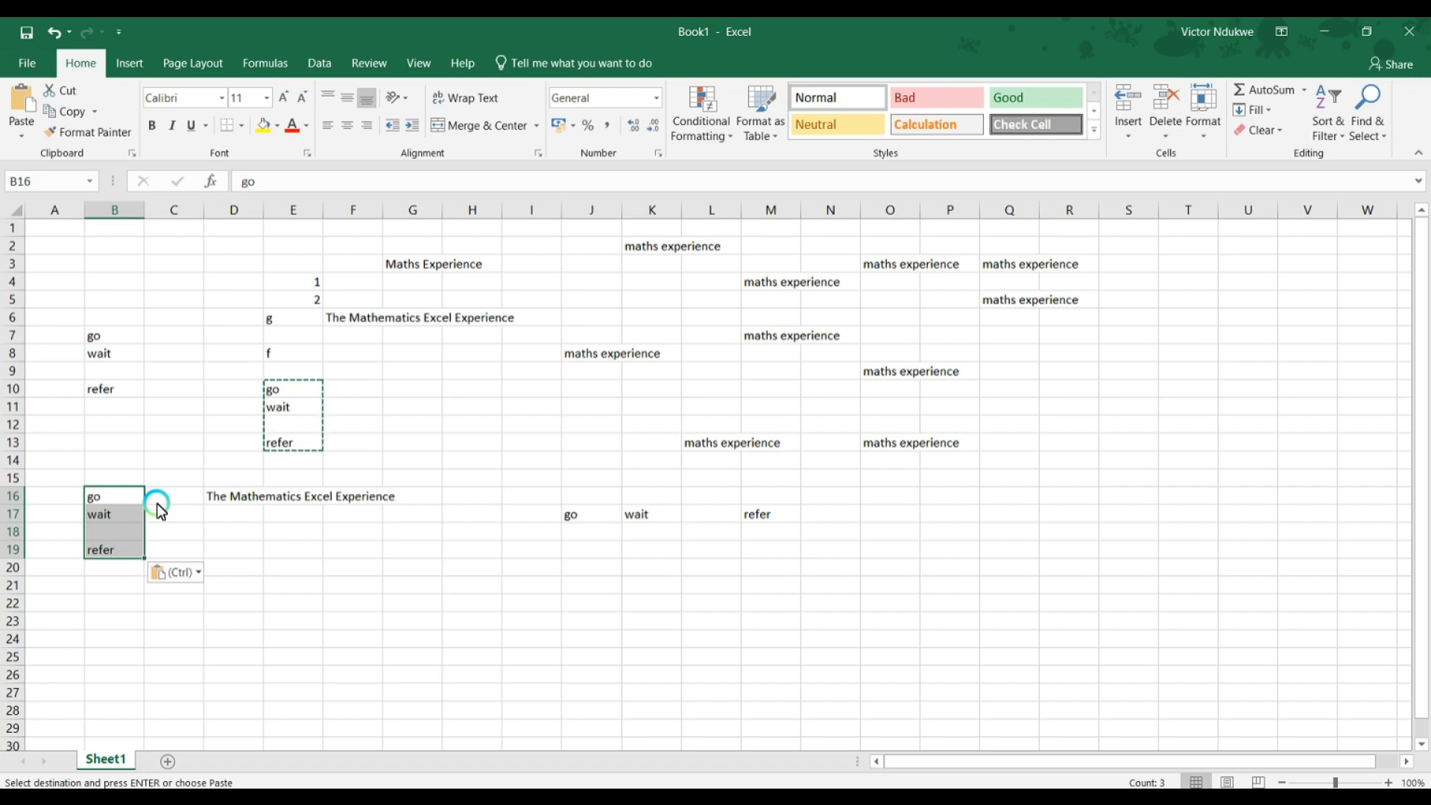
{"action": "key", "text": "Escape"}
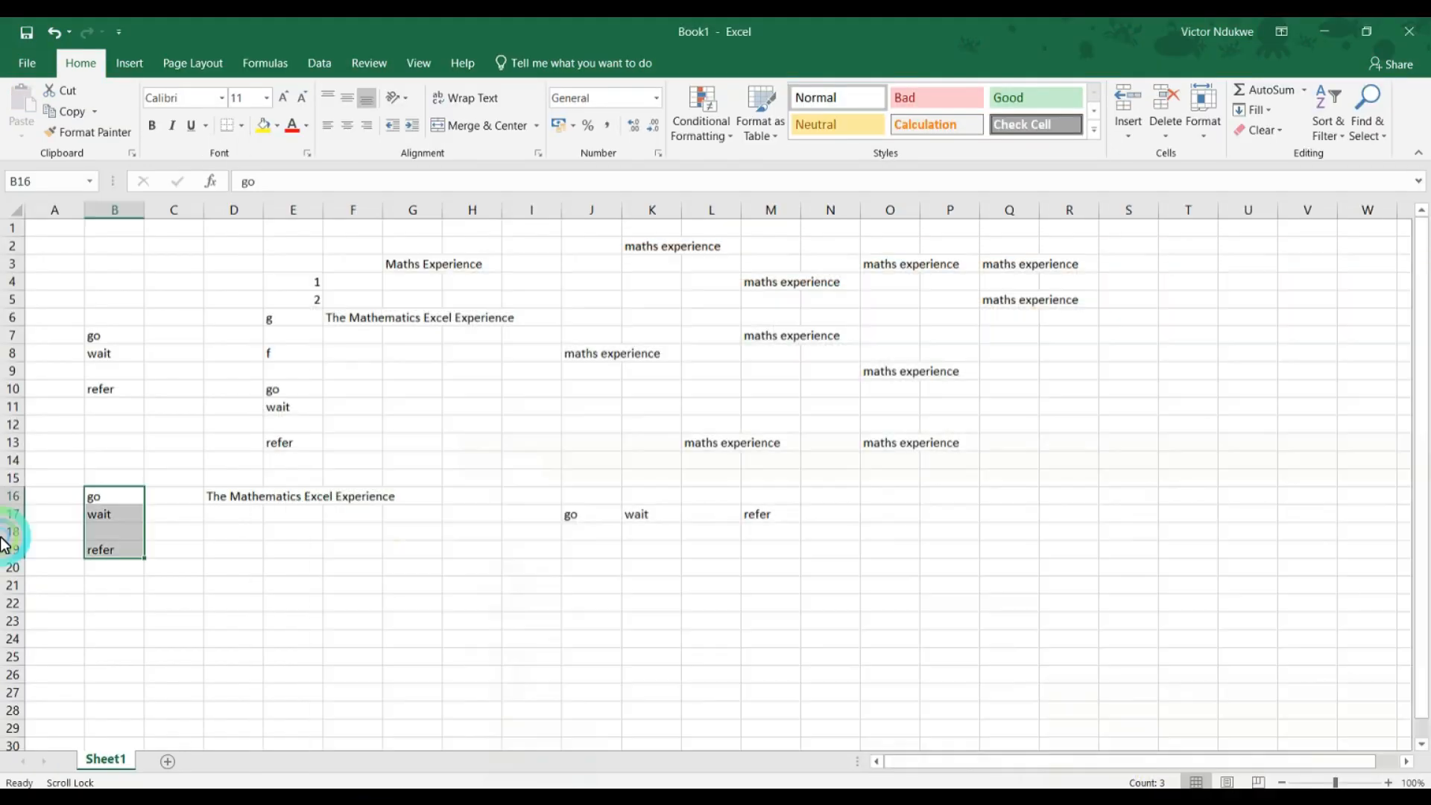
Select the range B16:B19 and move it by its border up to B15 and on to A1
{"action": "left_click", "coordinate": [112, 390]}
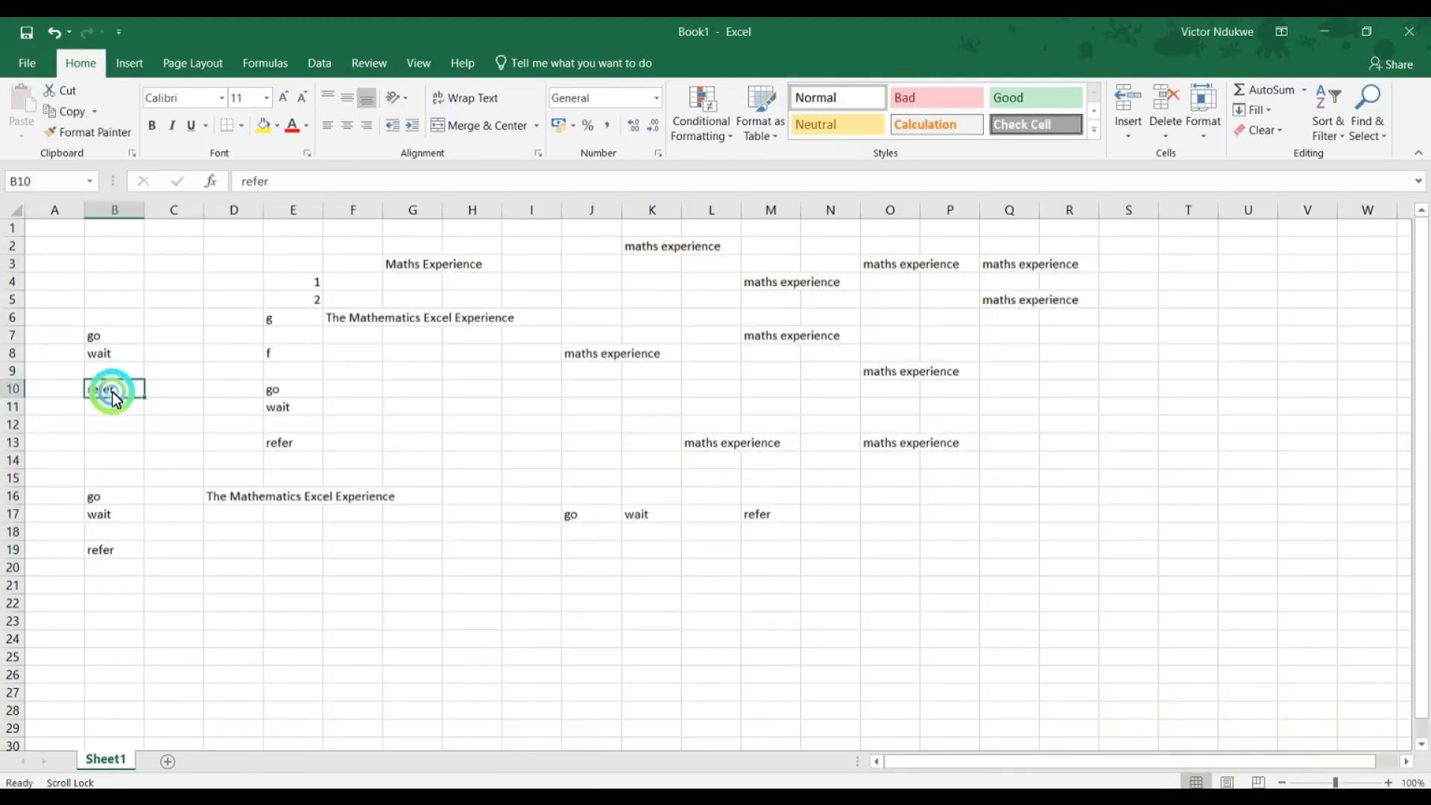
{"action": "left_click_drag", "start_coordinate": [97, 495], "coordinate": [100, 549]}
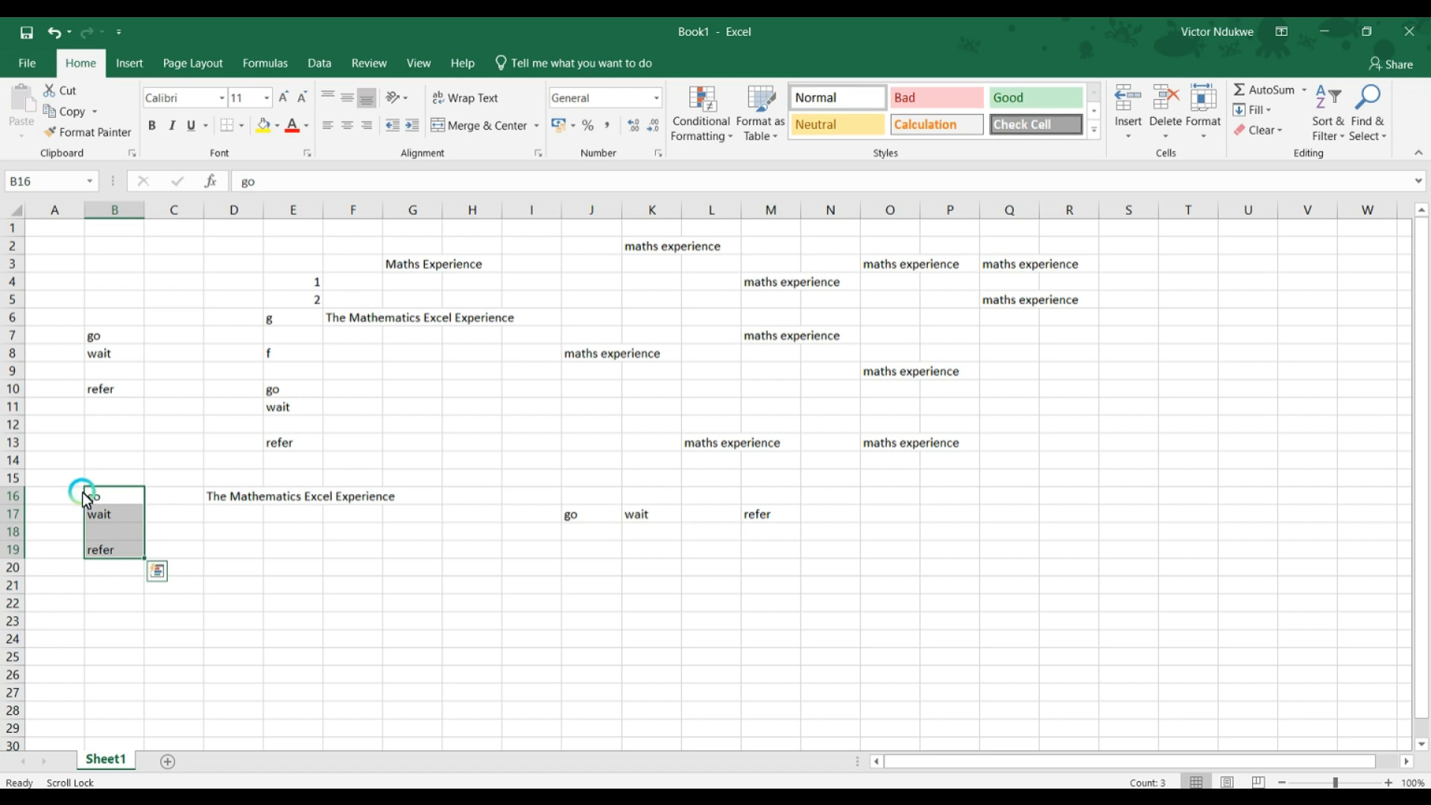
{"action": "left_click", "coordinate": [85, 488]}
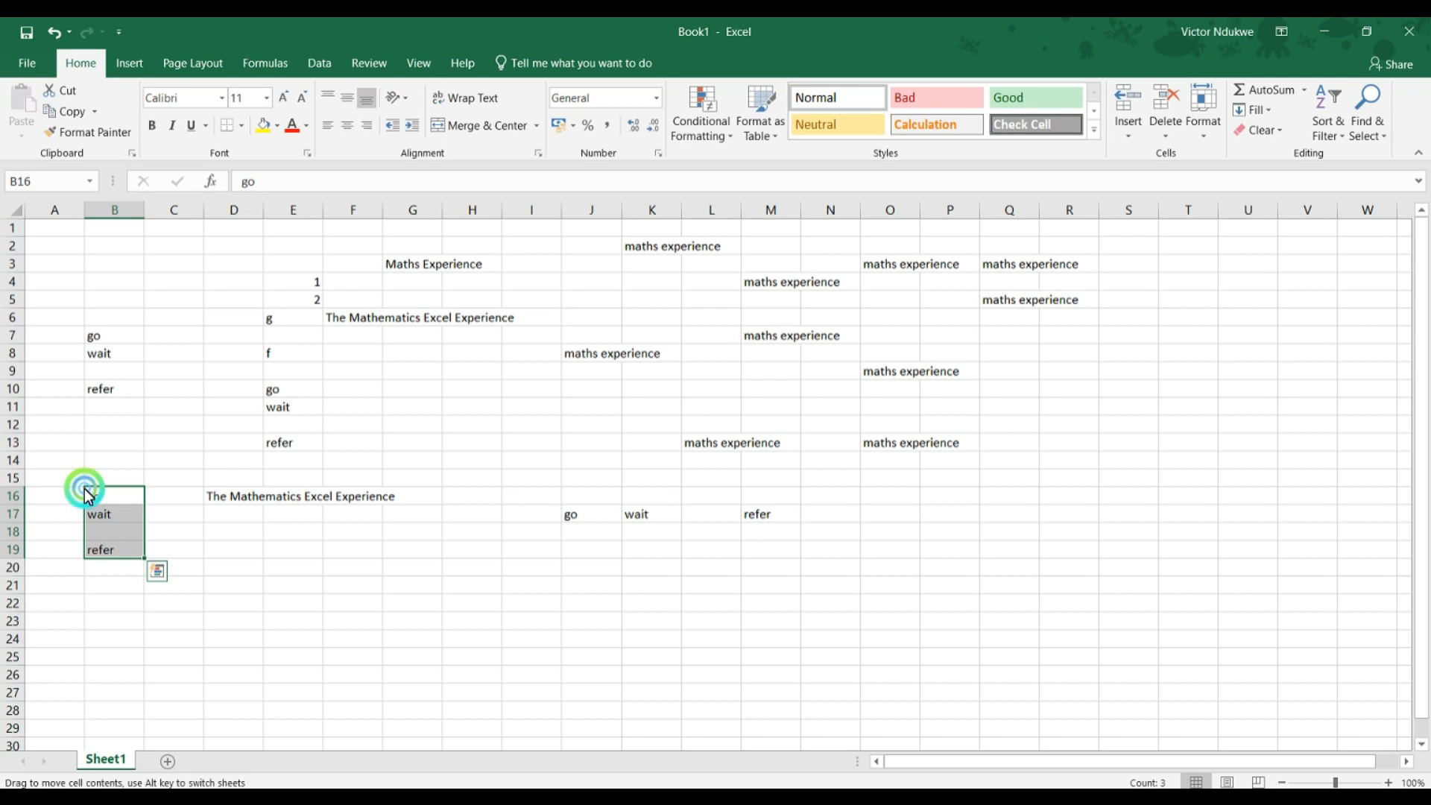
{"action": "left_click", "coordinate": [88, 489]}
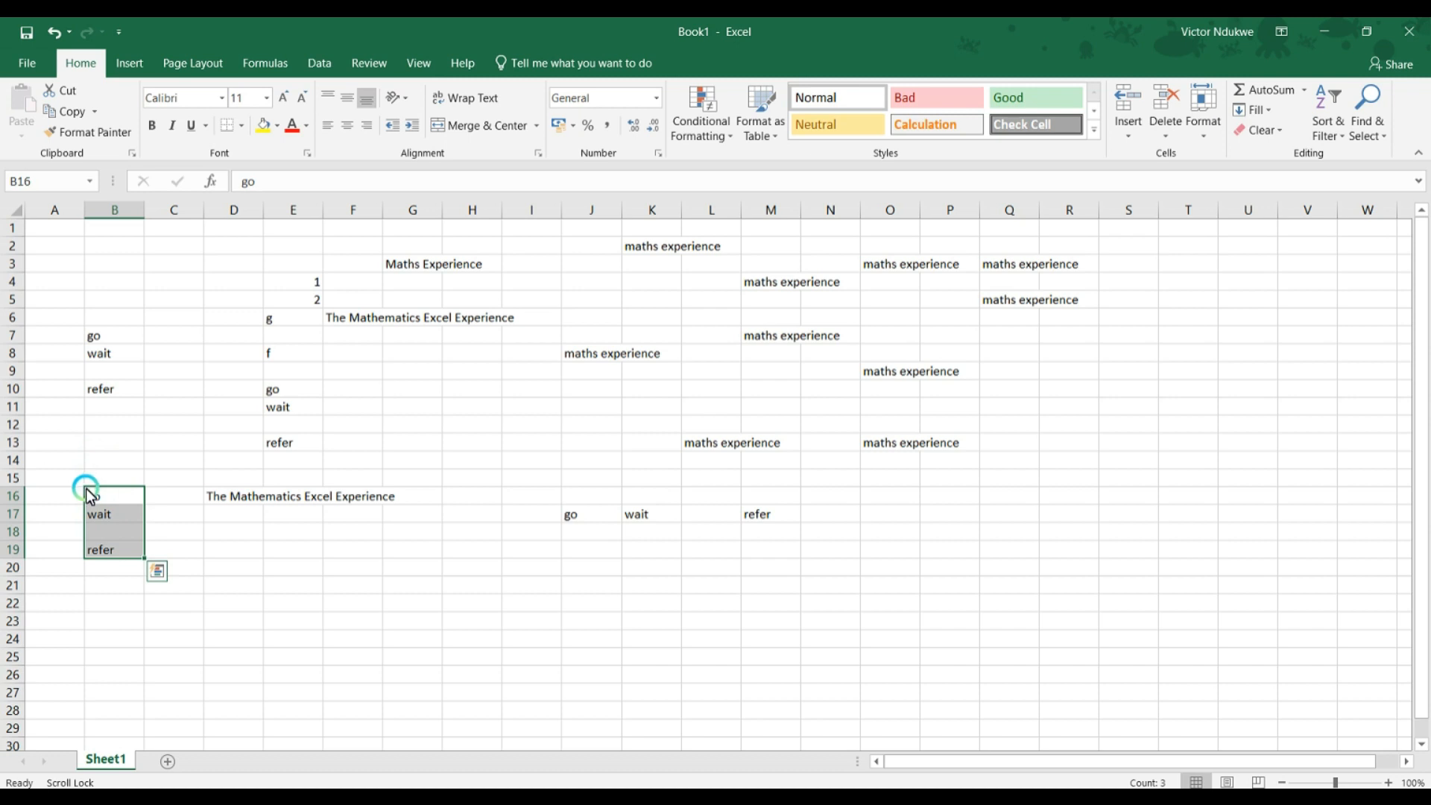
{"action": "left_click_drag", "start_coordinate": [89, 492], "coordinate": [133, 476]}
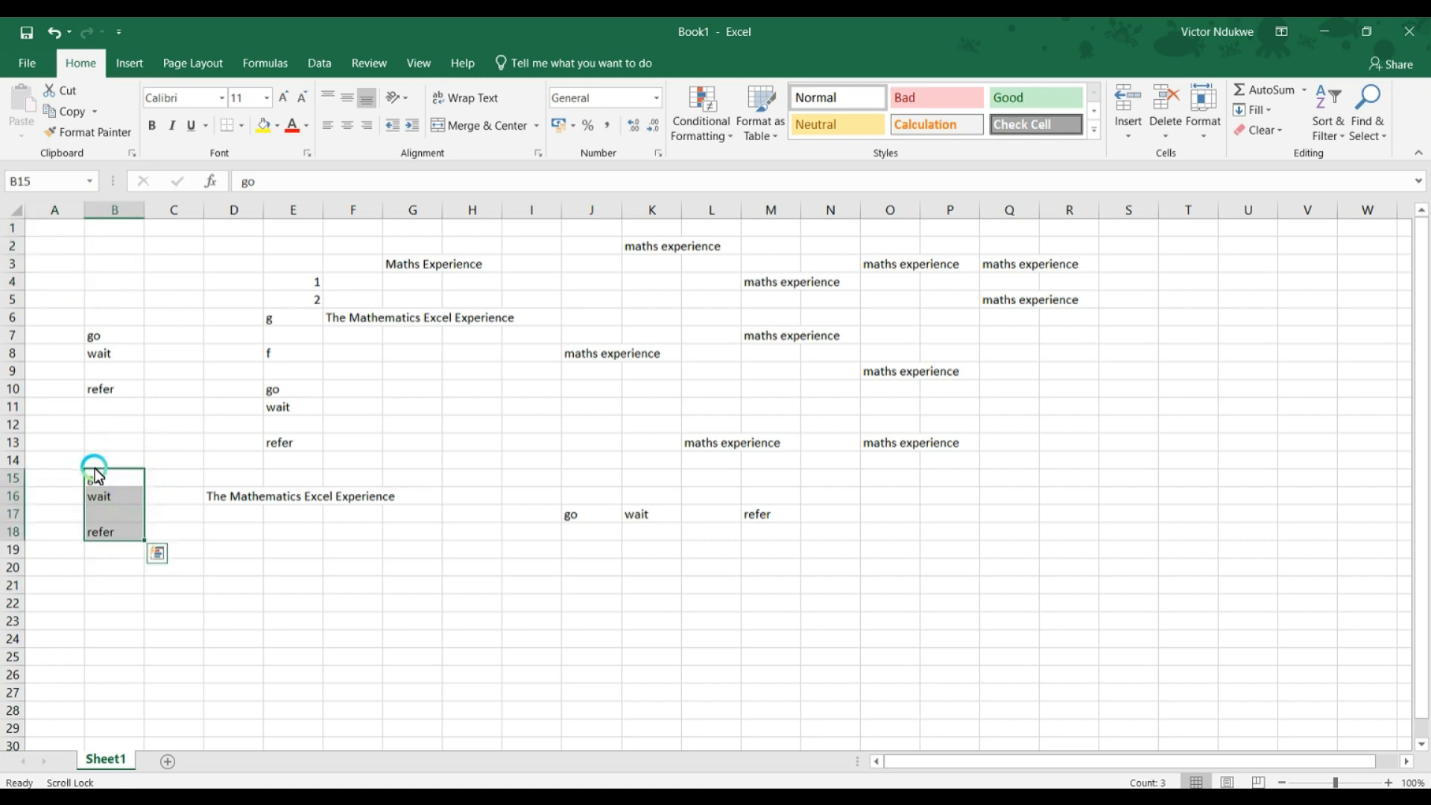
{"action": "left_click_drag", "start_coordinate": [96, 474], "coordinate": [47, 233]}
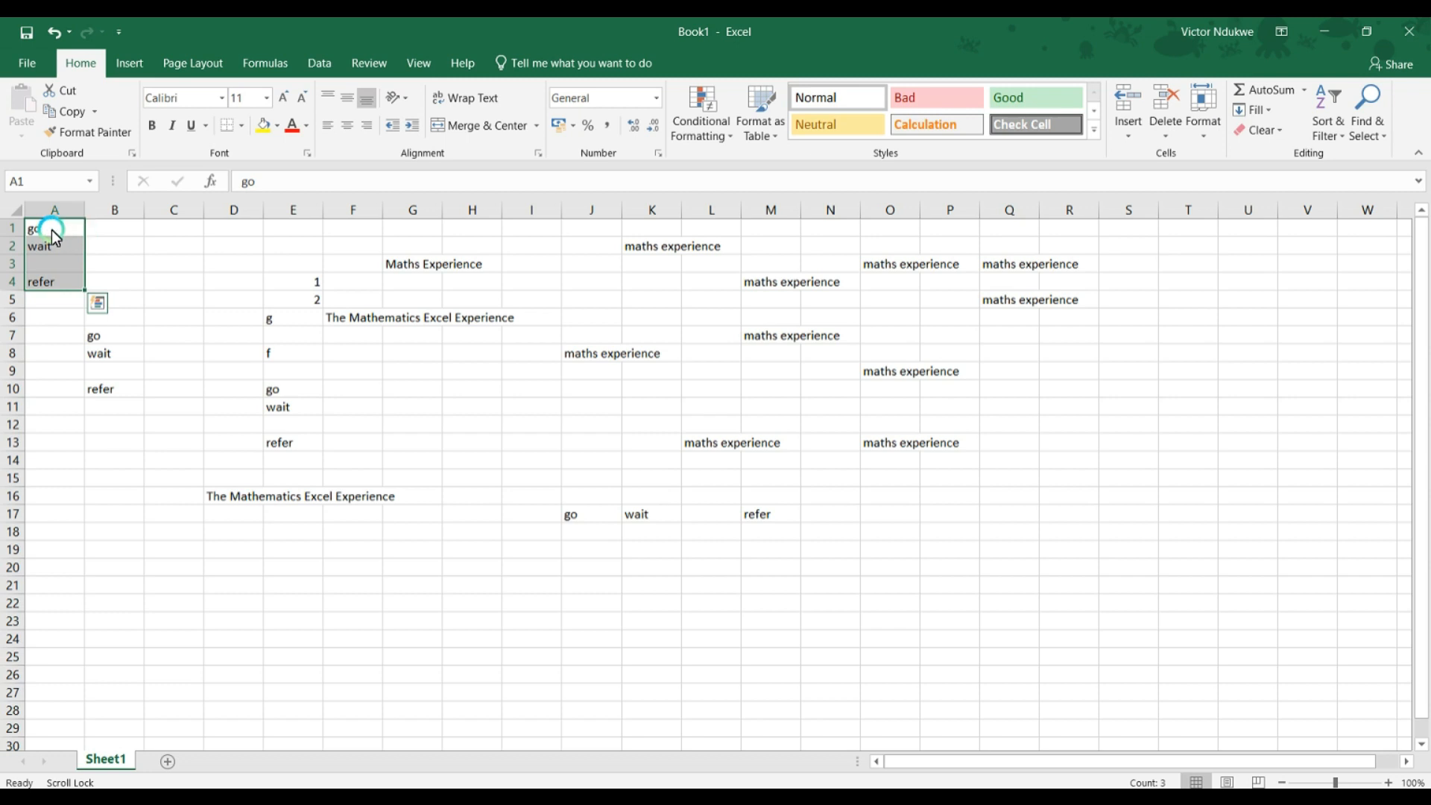
Move the range A1:A5 to start at C3 and move it back to A1
{"action": "left_click_drag", "start_coordinate": [52, 229], "coordinate": [44, 304]}
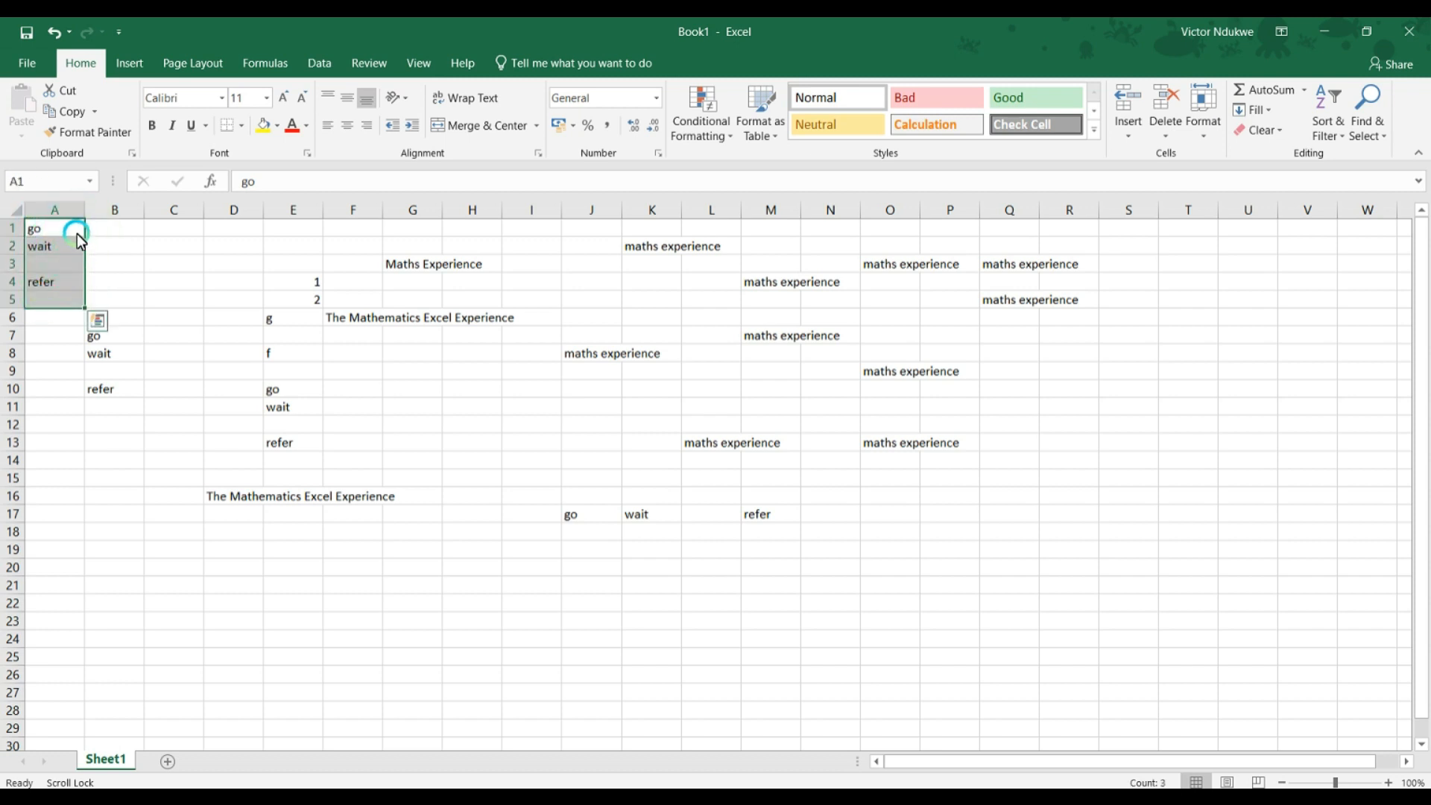
{"action": "left_click_drag", "start_coordinate": [81, 234], "coordinate": [176, 333]}
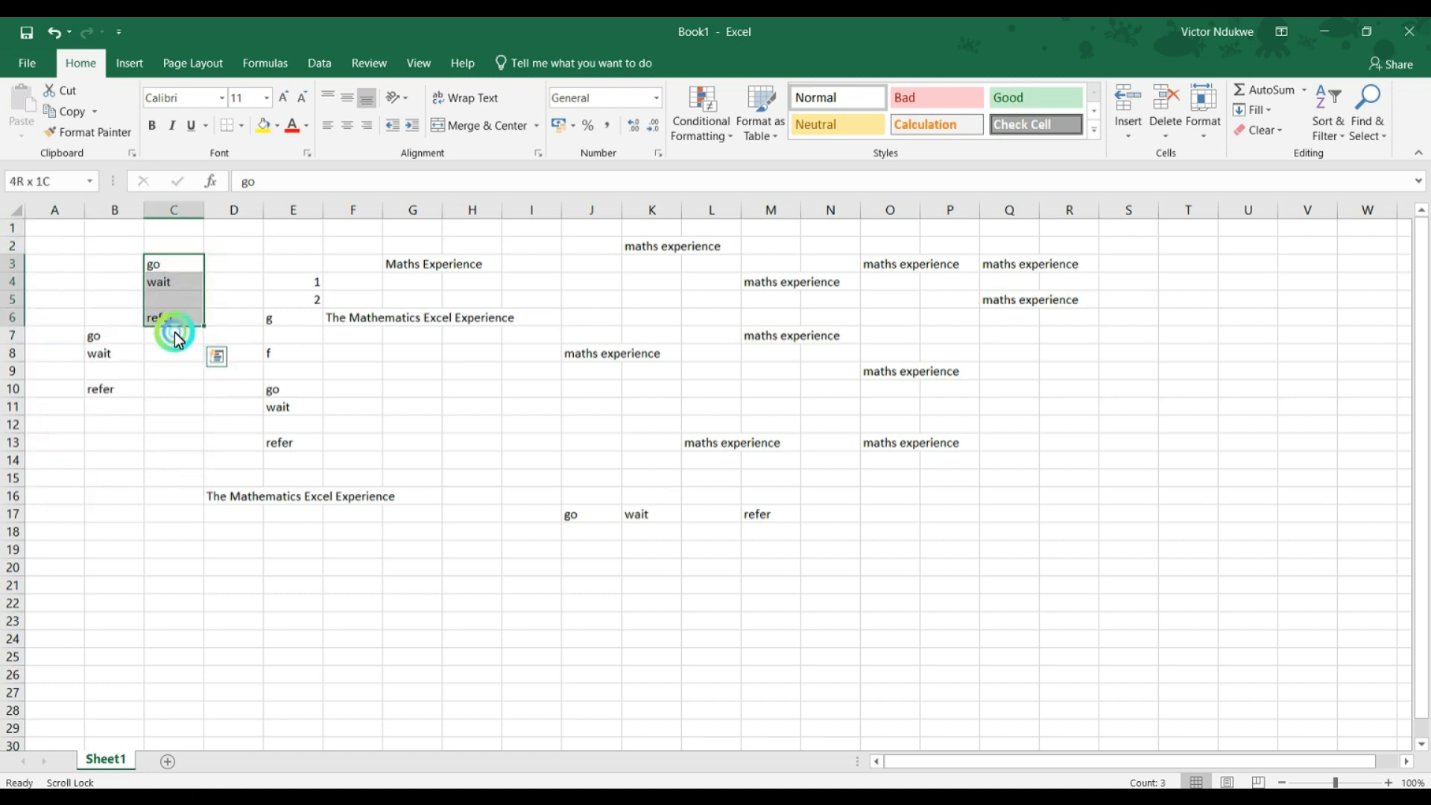
{"action": "left_click_drag", "start_coordinate": [205, 287], "coordinate": [57, 246]}
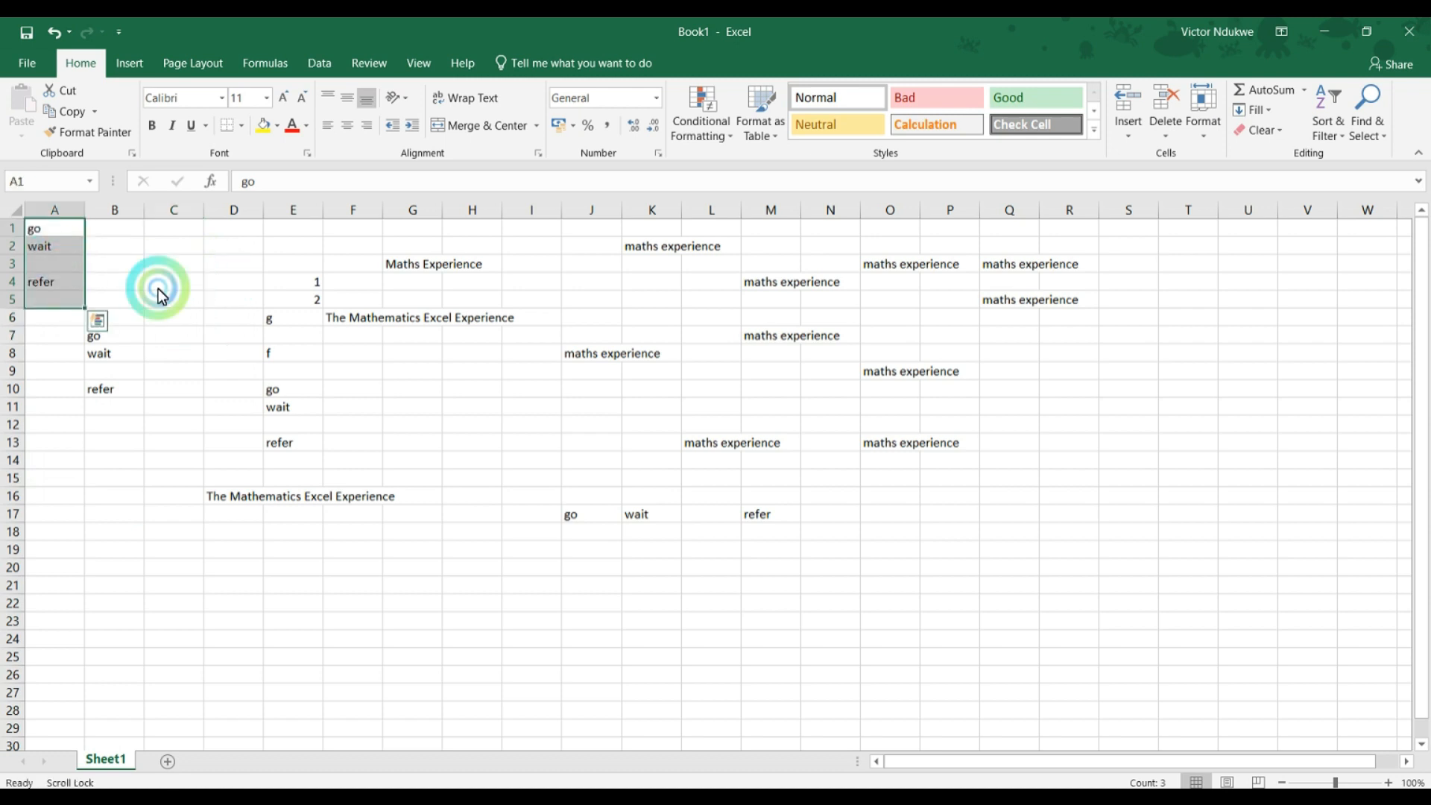
Move "The Mathematics Excel Experience" from F6 to B1
{"action": "left_click", "coordinate": [335, 319]}
{"action": "left_click_drag", "start_coordinate": [334, 311], "coordinate": [118, 228]}
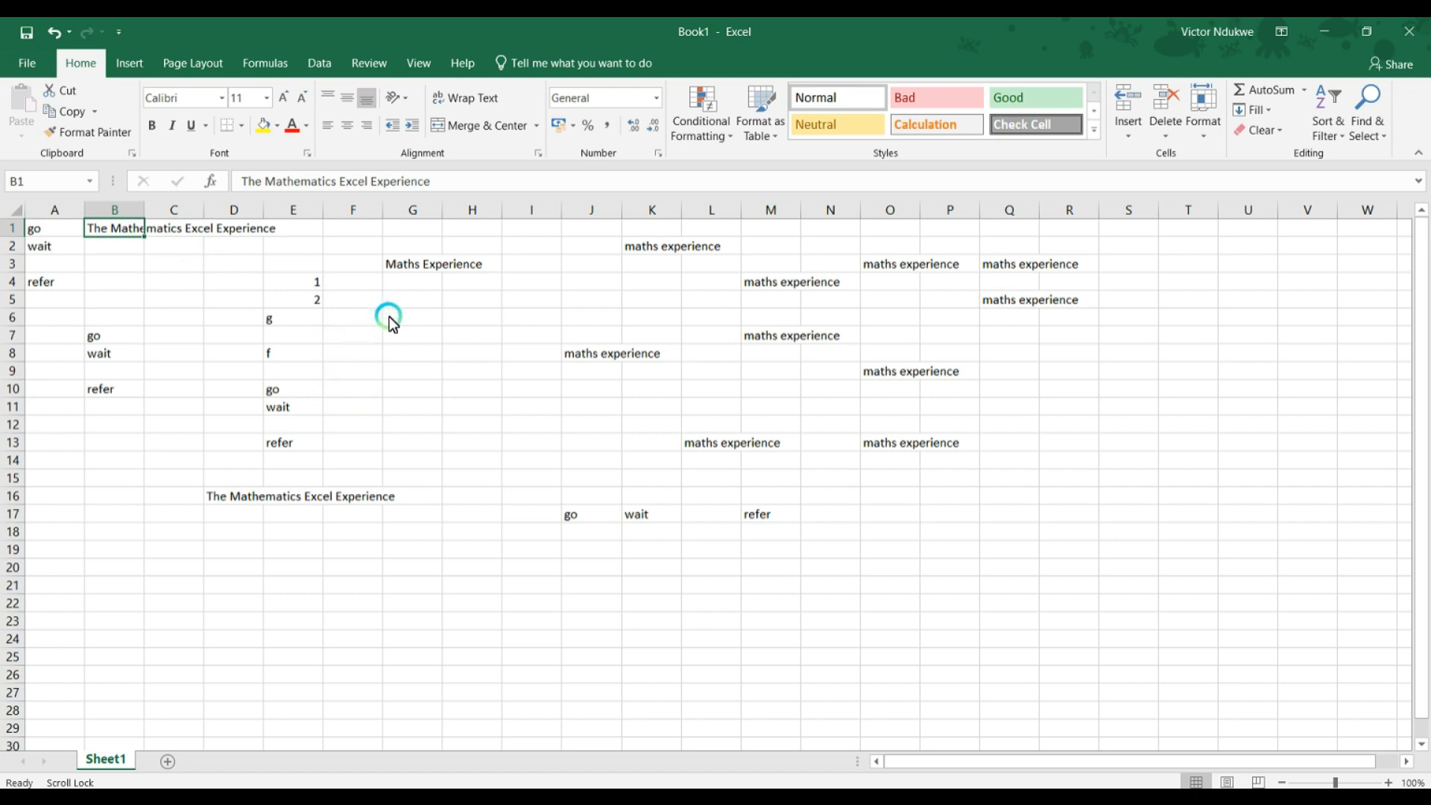
Move "Maths Experience" from G3 onto E4 and from there onto D16, replacing the existing data both times
{"action": "left_click", "coordinate": [398, 266]}
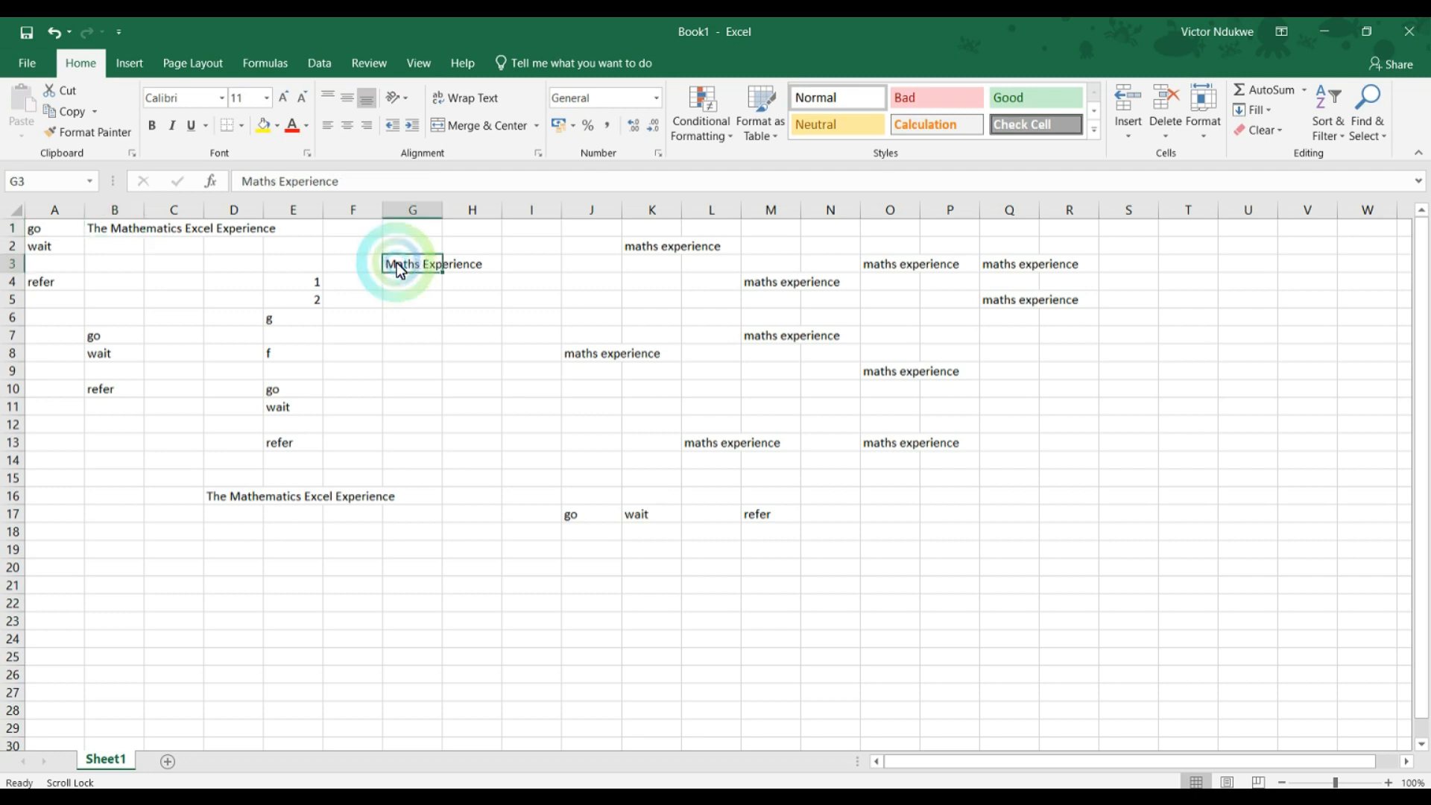
{"action": "left_click_drag", "start_coordinate": [396, 255], "coordinate": [310, 295]}
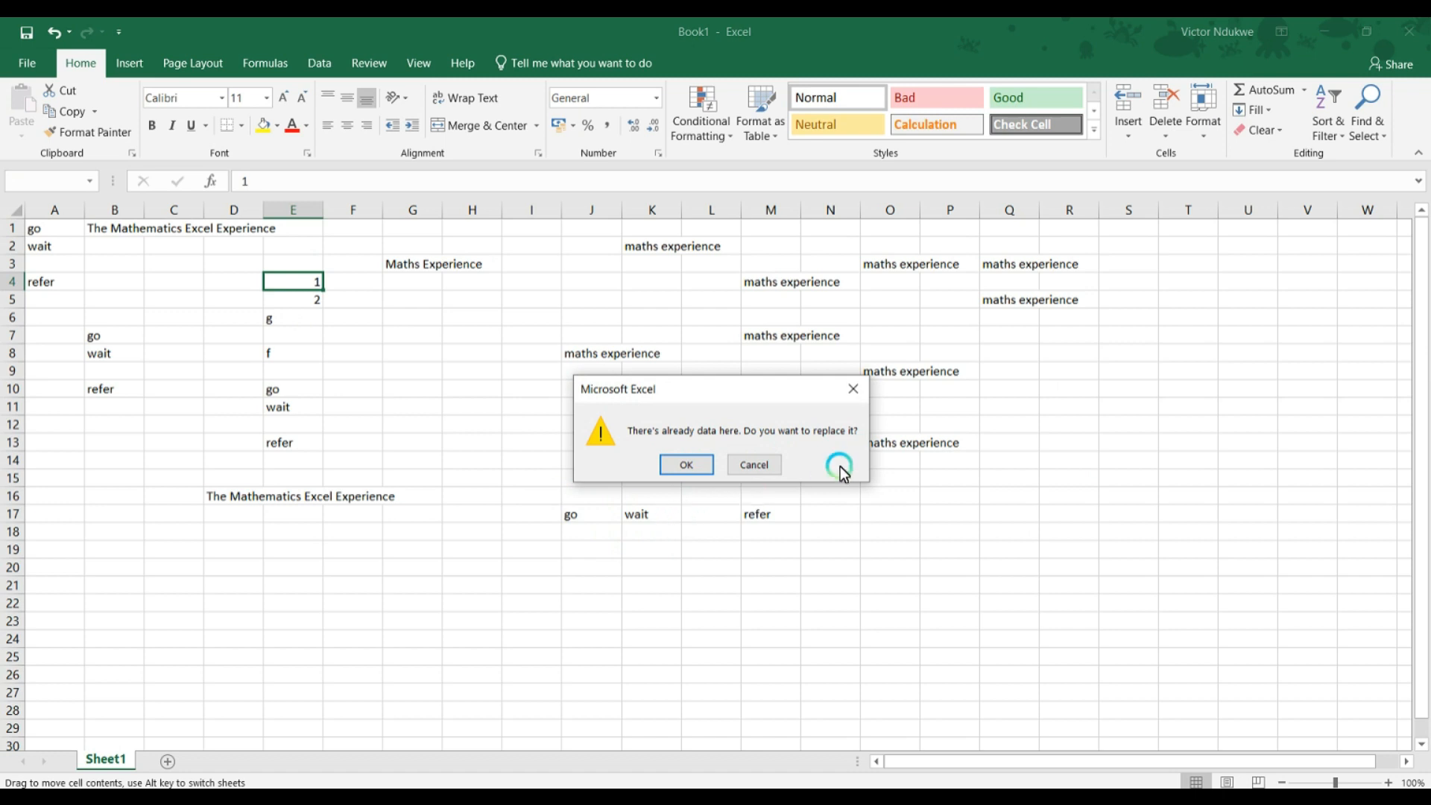
{"action": "left_click", "coordinate": [674, 464]}
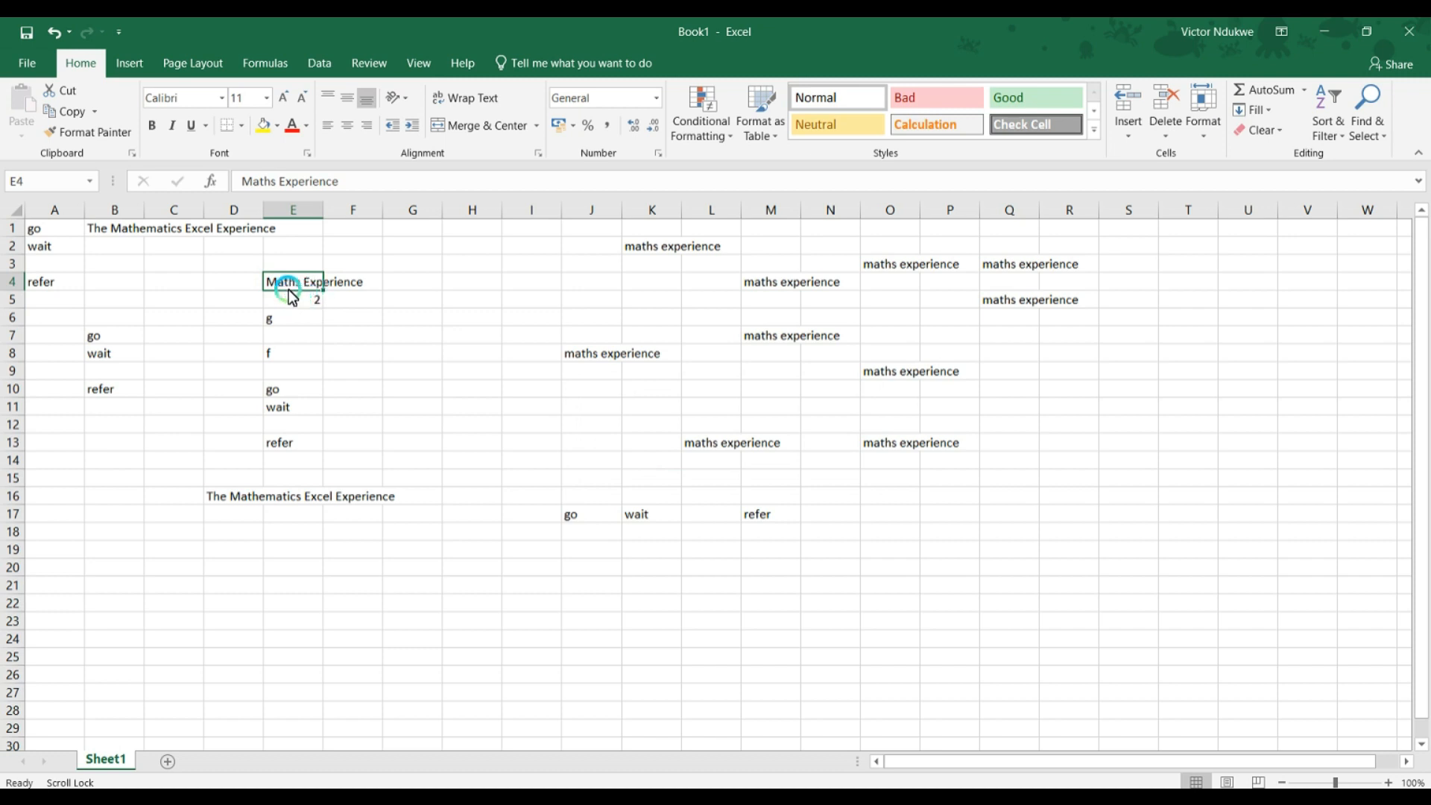
{"action": "left_click_drag", "start_coordinate": [291, 296], "coordinate": [241, 498]}
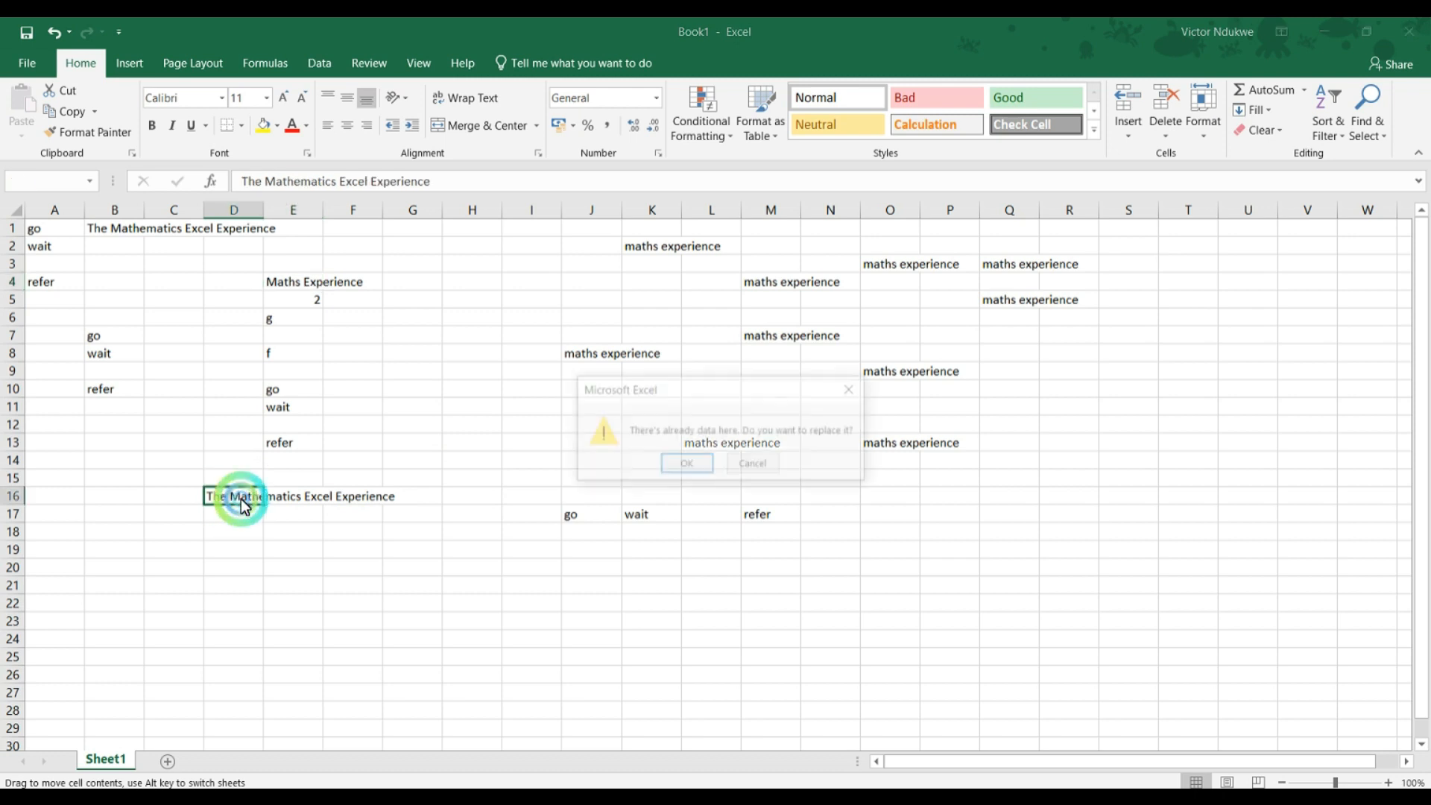
{"action": "key", "text": "Return"}
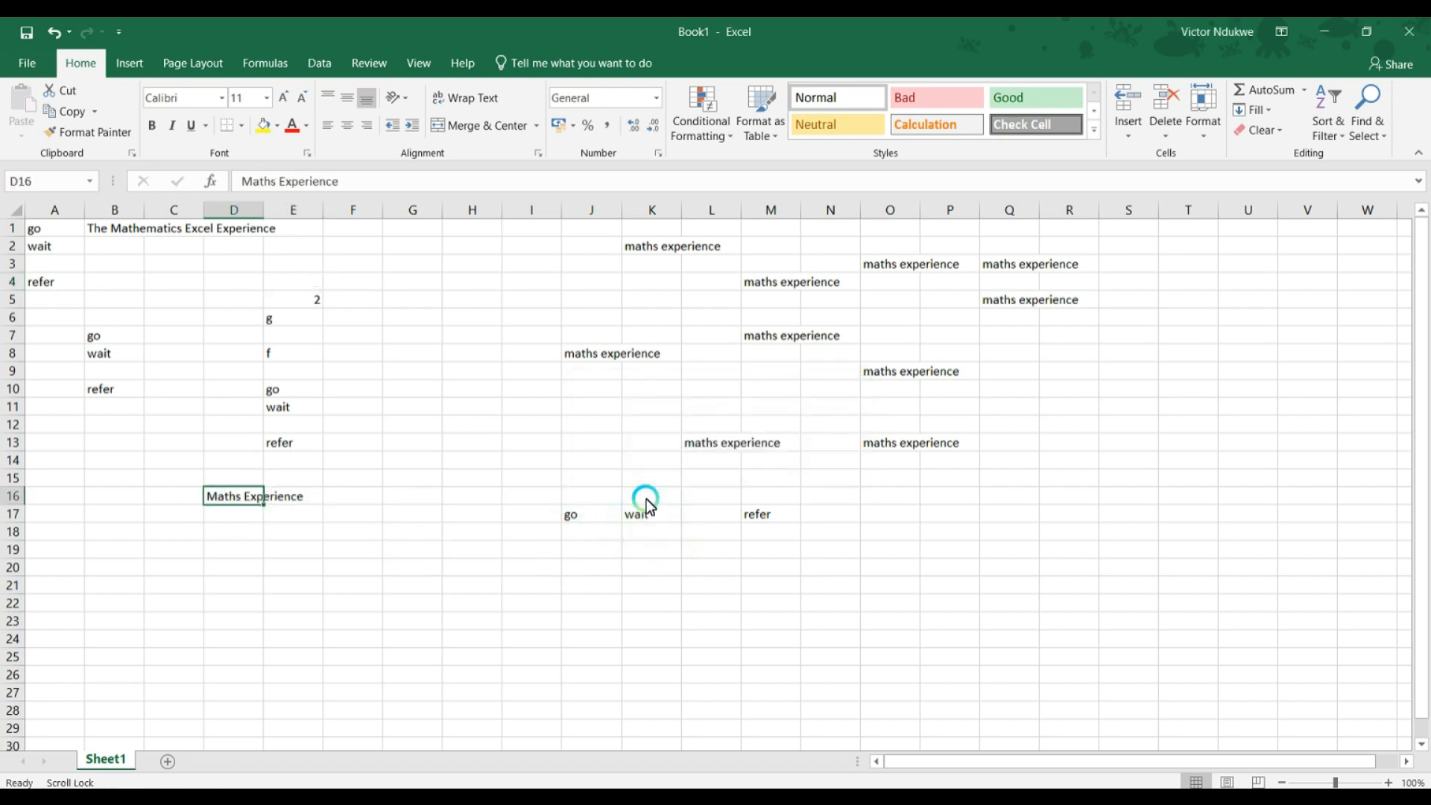